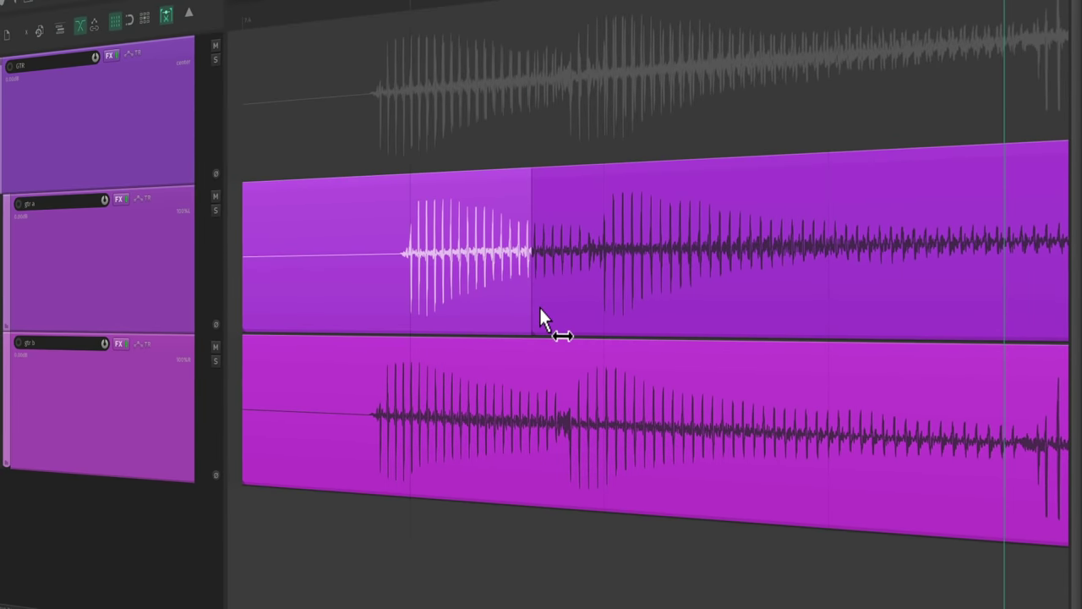
# Step: Split the gtr a and gtr b clips around the second note and shift the pieces to tighten the timing
pyautogui.moveTo(532, 307); pyautogui.dragTo(592, 314)
pyautogui.click(373, 415)
pyautogui.press('s')
pyautogui.moveTo(375, 415); pyautogui.dragTo(408, 422)
pyautogui.press('s')
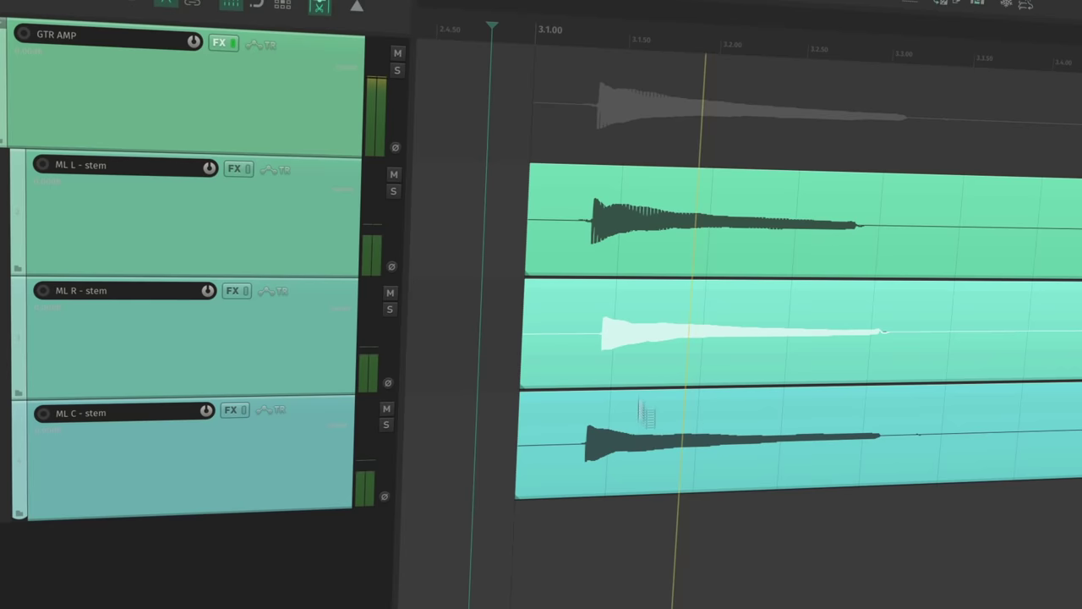
# Step: Slip the audio inside the ML C - stem clip to align its attack with the other stems
pyautogui.moveTo(645, 411); pyautogui.dragTo(701, 471)
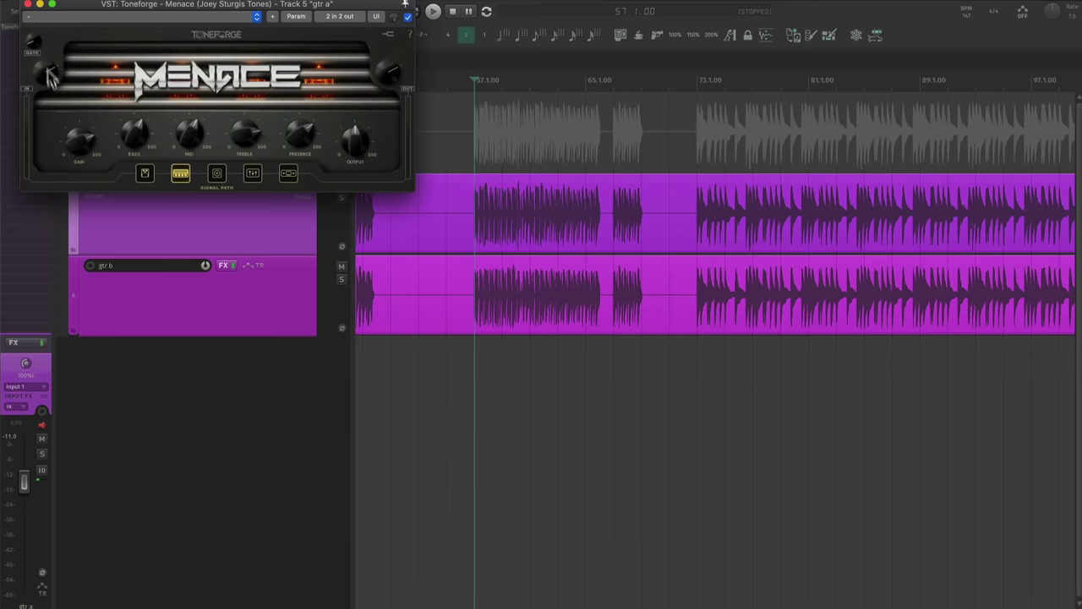
# Step: Move the gtr a Menace window below the tracks and view its cabinet, parametric EQ, limiter and preset sections
pyautogui.moveTo(212, 9); pyautogui.dragTo(582, 315)
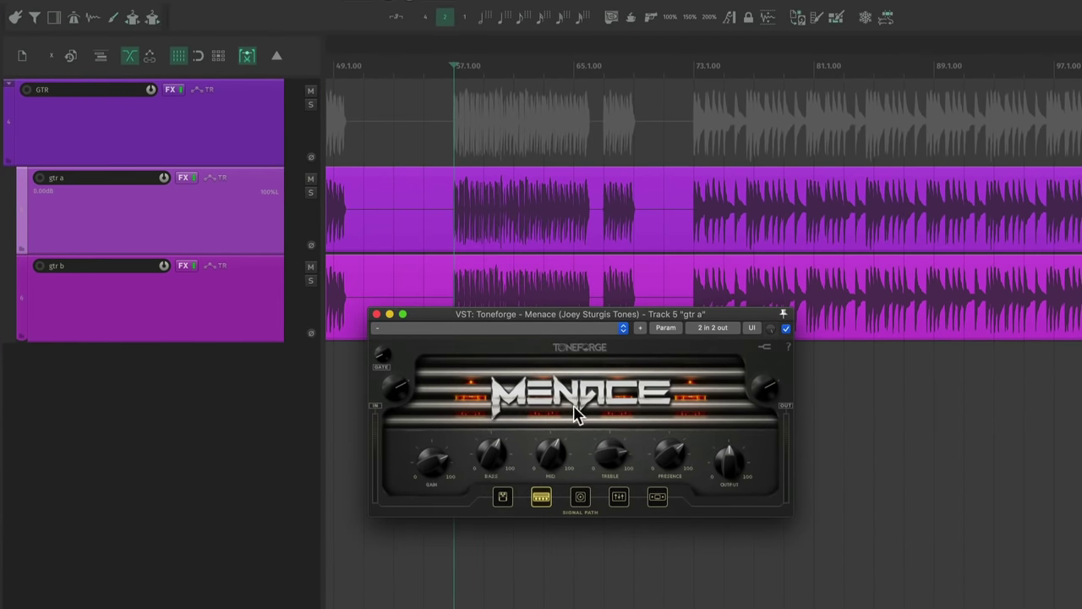
pyautogui.click(579, 496)
pyautogui.click(619, 496)
pyautogui.click(658, 496)
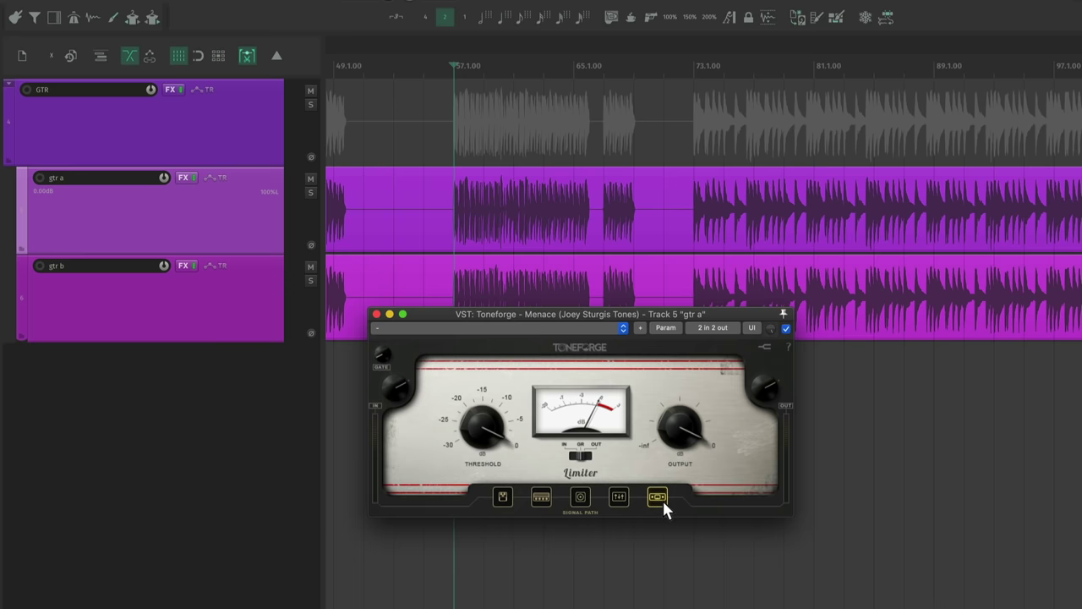
pyautogui.click(502, 497)
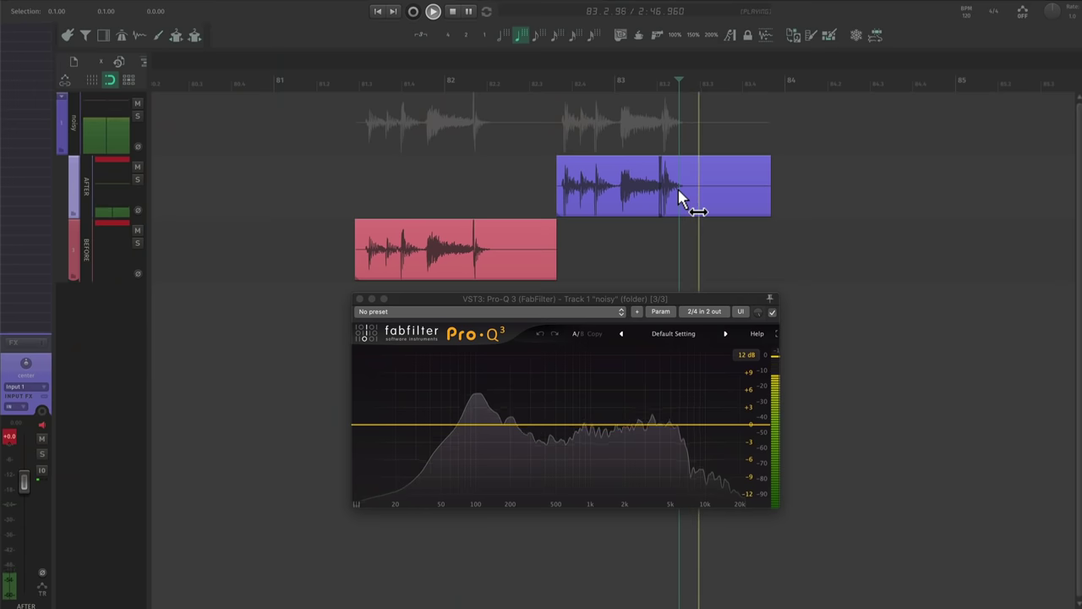
# Step: Play the BEFORE and AFTER clips of the noisy track in turn and compare the ring at their tails
pyautogui.click(482, 251)
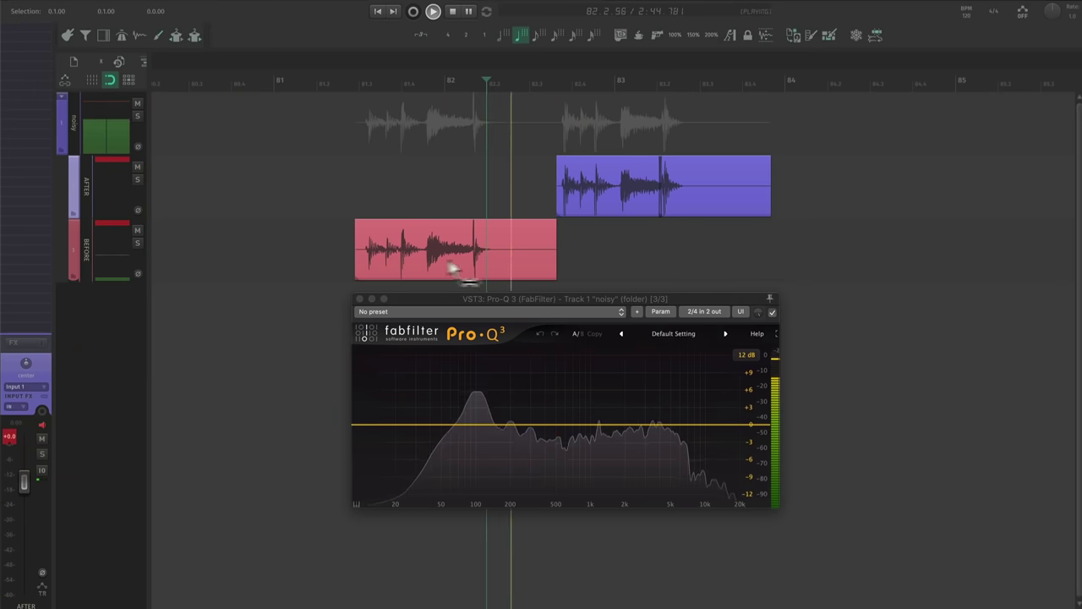
pyautogui.press('space')
pyautogui.click(353, 251)
pyautogui.press('space')
pyautogui.press('space')
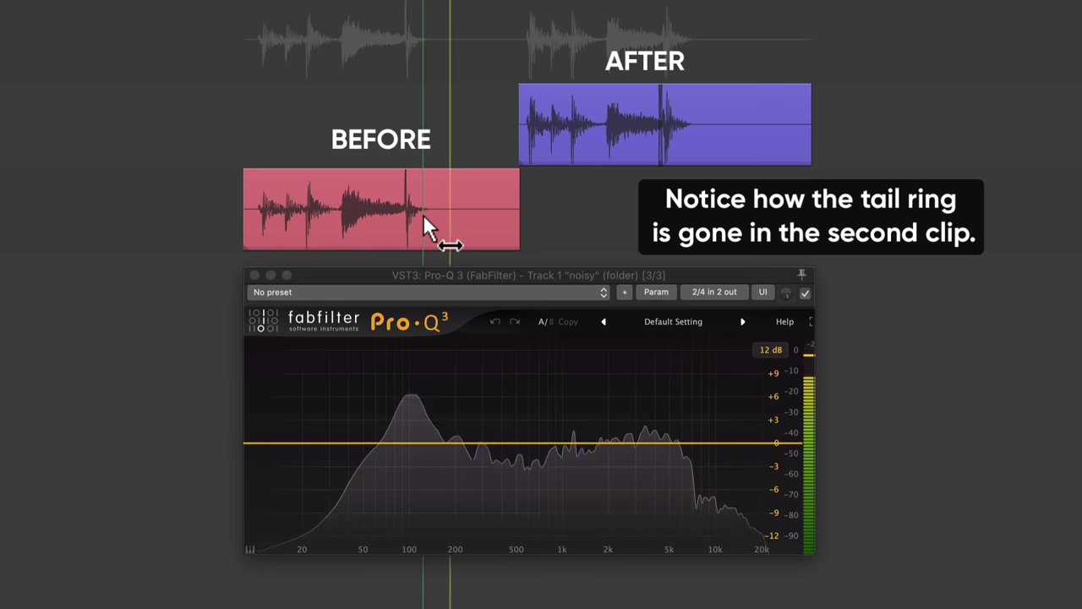
pyautogui.click(688, 138)
pyautogui.click(424, 213)
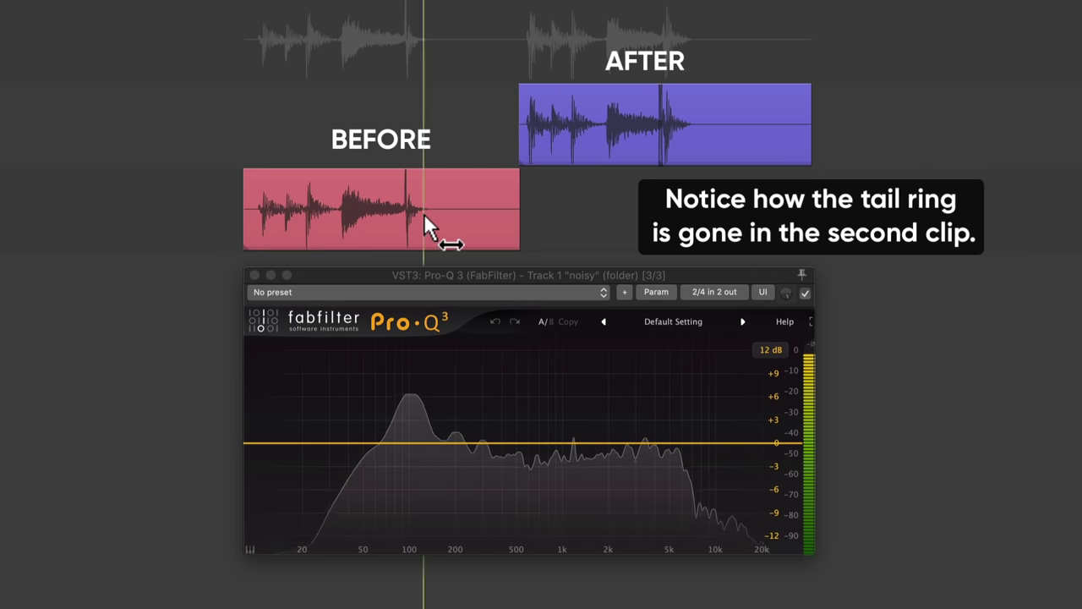
pyautogui.click(683, 130)
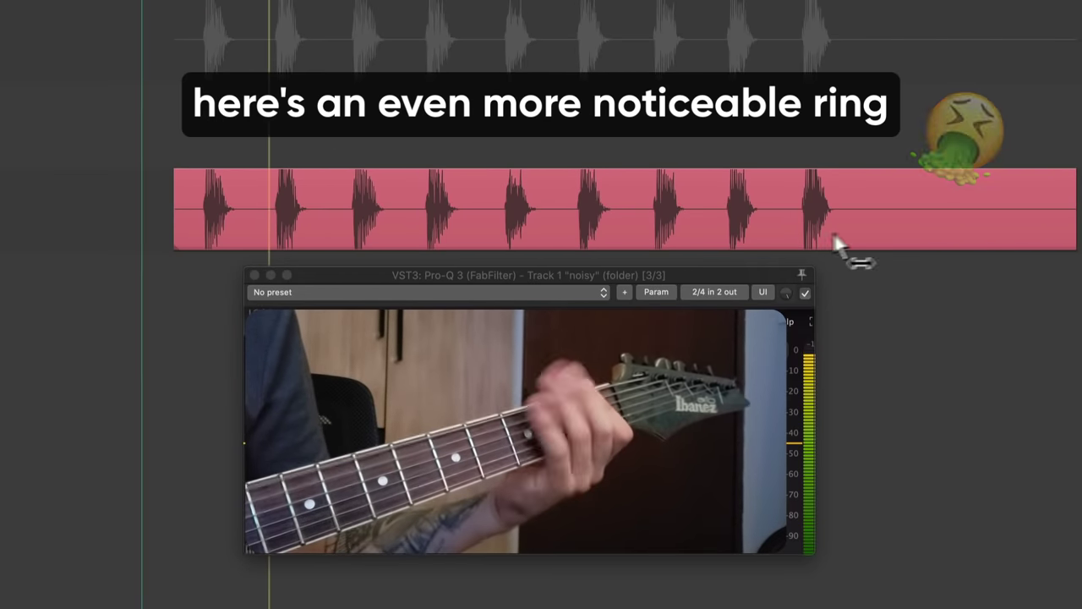
pyautogui.moveTo(837, 242); pyautogui.dragTo(560, 241)
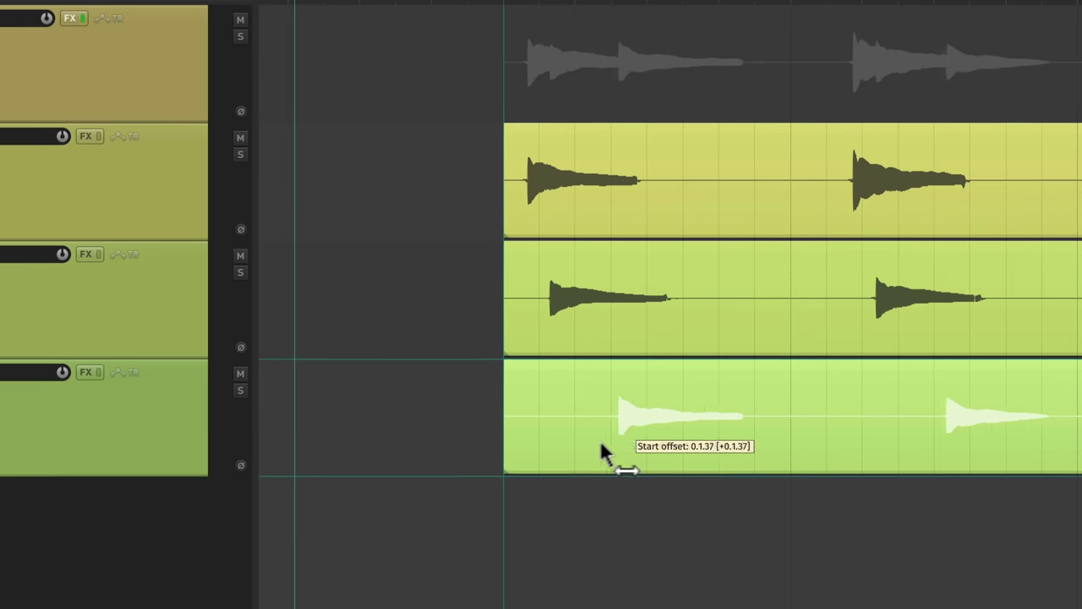
# Step: Slip the audio in the lowest green clip earlier, closer to the other guitars' attacks, and play the stacked takes
pyautogui.moveTo(601, 447); pyautogui.dragTo(570, 454)
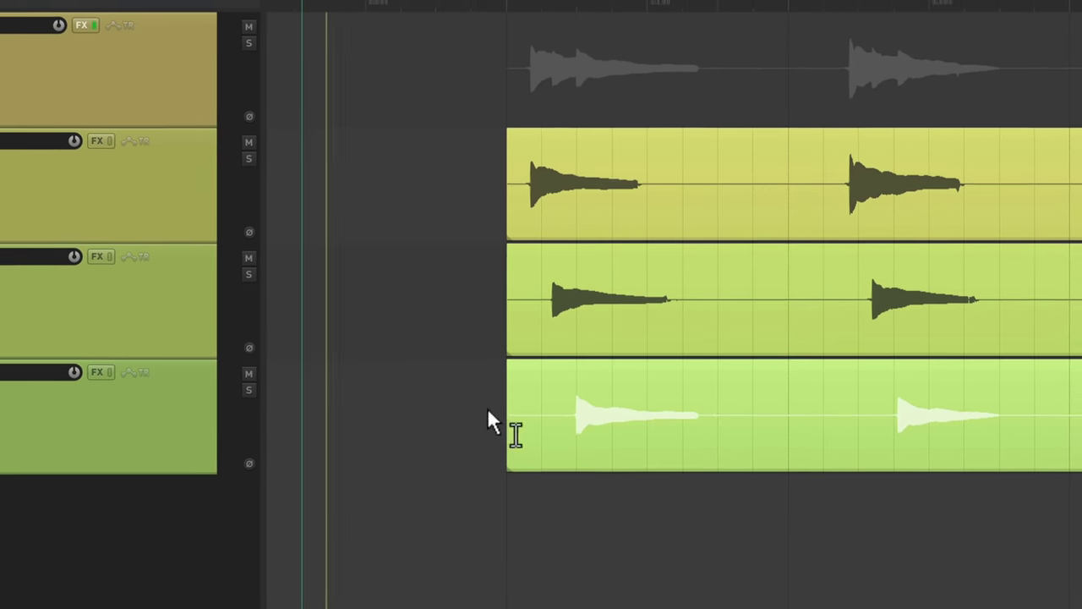
pyautogui.click(487, 409)
pyautogui.press('space')
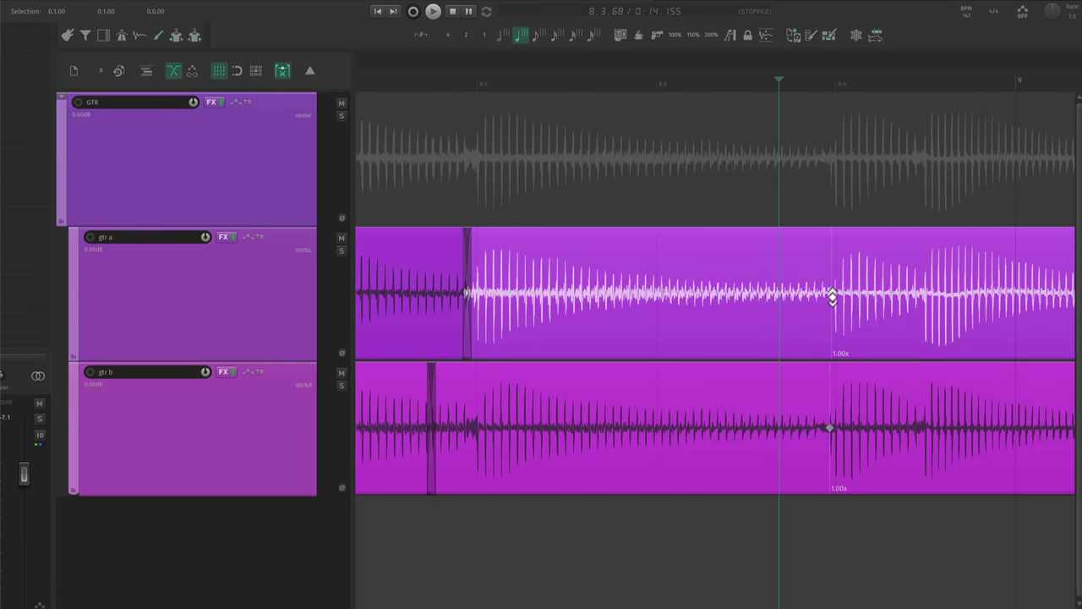
# Step: Add stretch markers at the next note attack on gtr a and gtr b and move both attacks later in time
pyautogui.hscroll(2, 924, 295)
pyautogui.hotkey('shift', 'w')
pyautogui.hotkey('shift', 'w')
pyautogui.moveTo(791, 292); pyautogui.dragTo(880, 306)
pyautogui.moveTo(791, 429); pyautogui.dragTo(876, 431)
# Step: Add stretch markers to the following attacks on both guitar clips and pull the first matching pair earlier in time
pyautogui.scroll(-2, 876, 426)
pyautogui.hscroll(2, 803, 414)
pyautogui.hotkey('shift', 'w')
pyautogui.hotkey('shift', 'w')
pyautogui.moveTo(787, 298); pyautogui.dragTo(738, 299)
pyautogui.moveTo(783, 435); pyautogui.dragTo(739, 436)
pyautogui.scroll(-2, 751, 434)
pyautogui.hscroll(1, 769, 440)
pyautogui.hotkey('shift', 'w')
pyautogui.click(739, 303)
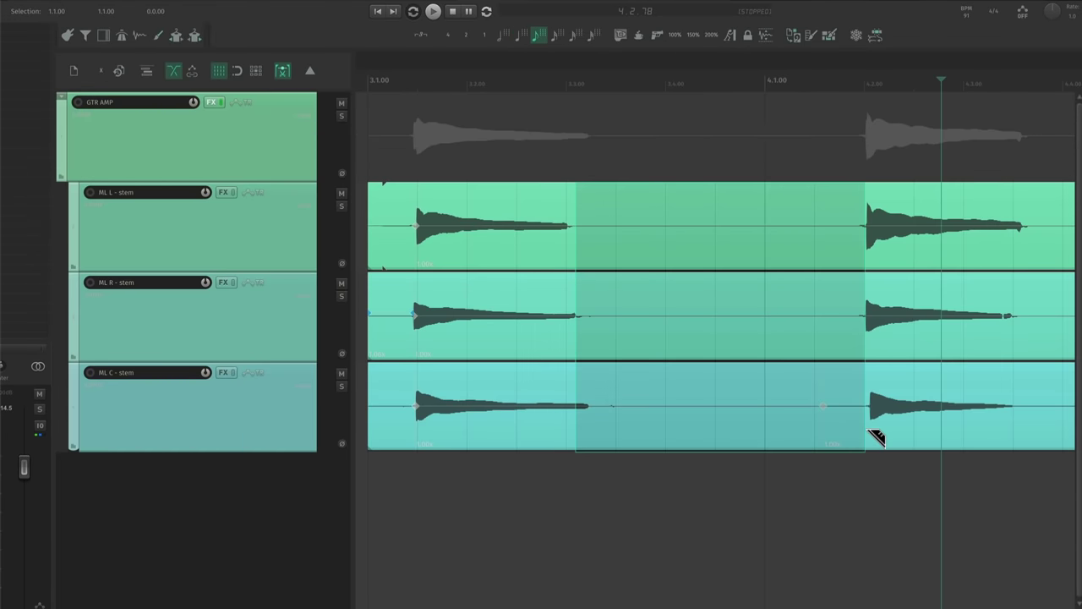
# Step: Delete the silent sections before and after the bar 4 chord across the three ML stems
pyautogui.press('Delete')
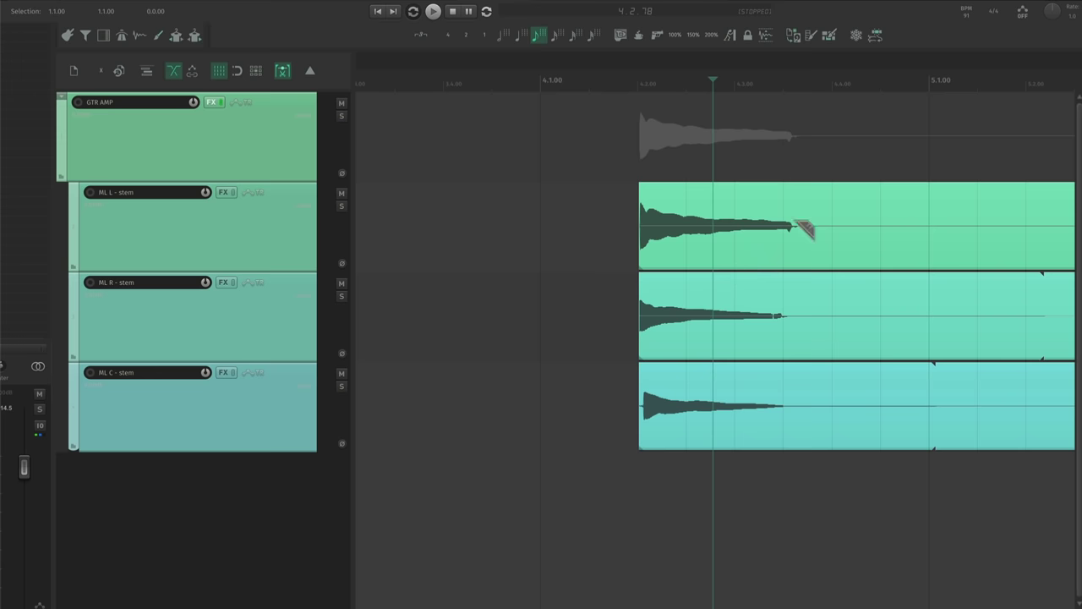
pyautogui.moveTo(798, 405); pyautogui.dragTo(977, 406)
pyautogui.hscroll(2, 966, 429)
pyautogui.press('Delete')
# Step: Select the leftover clip fragments between bars 5 and 6 on all three ML stems and delete them
pyautogui.moveTo(755, 472); pyautogui.dragTo(933, 437)
pyautogui.scroll(-1, 689, 254)
pyautogui.hscroll(-2, 687, 268)
pyautogui.scroll(-1, 782, 317)
pyautogui.hscroll(3, 925, 364)
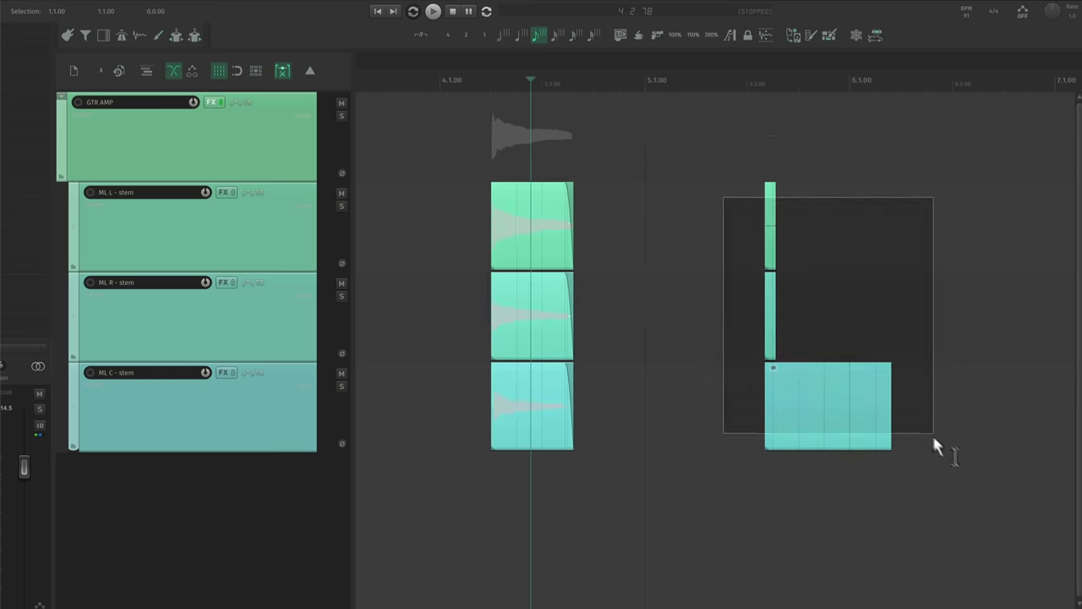
pyautogui.press('Delete')
# Step: Select another unwanted section of the ML stem clips near the earlier chords and delete it
pyautogui.hscroll(-3, 845, 393)
pyautogui.scroll(3, 623, 253)
pyautogui.moveTo(535, 271); pyautogui.dragTo(581, 458)
pyautogui.moveTo(620, 230); pyautogui.dragTo(660, 224)
pyautogui.press('Delete')
pyautogui.scroll(-1, 558, 405)
pyautogui.hotkey('alt', 's')
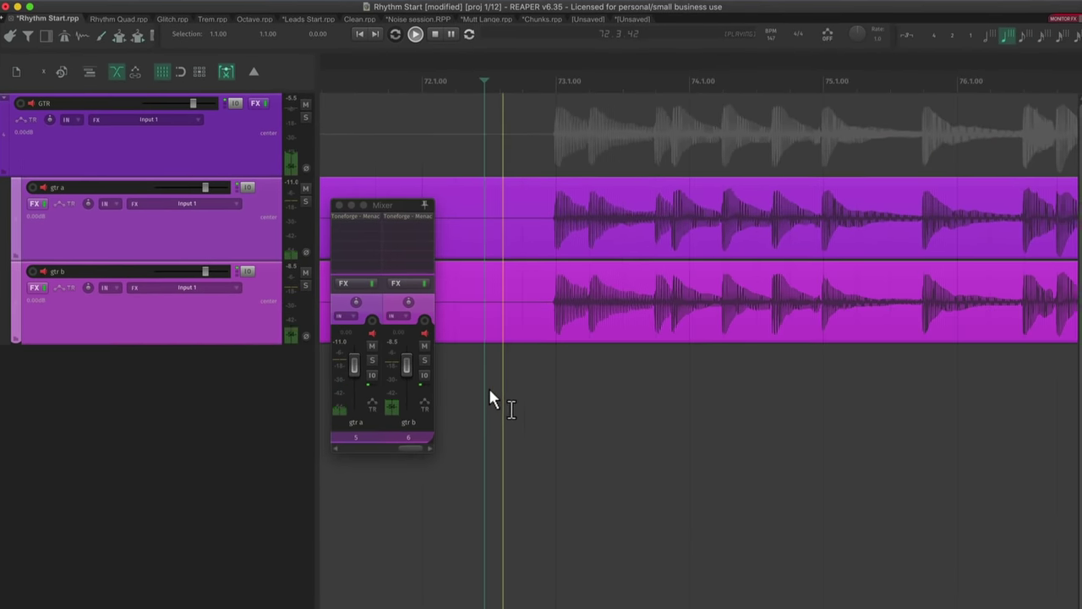
# Step: Select both guitar tracks and pan gtr a 100% left and gtr b 100% right
pyautogui.scroll(-5, 491, 389)
pyautogui.moveTo(508, 389); pyautogui.dragTo(580, 363)
pyautogui.scroll(5, 592, 372)
pyautogui.scroll(3, 591, 372)
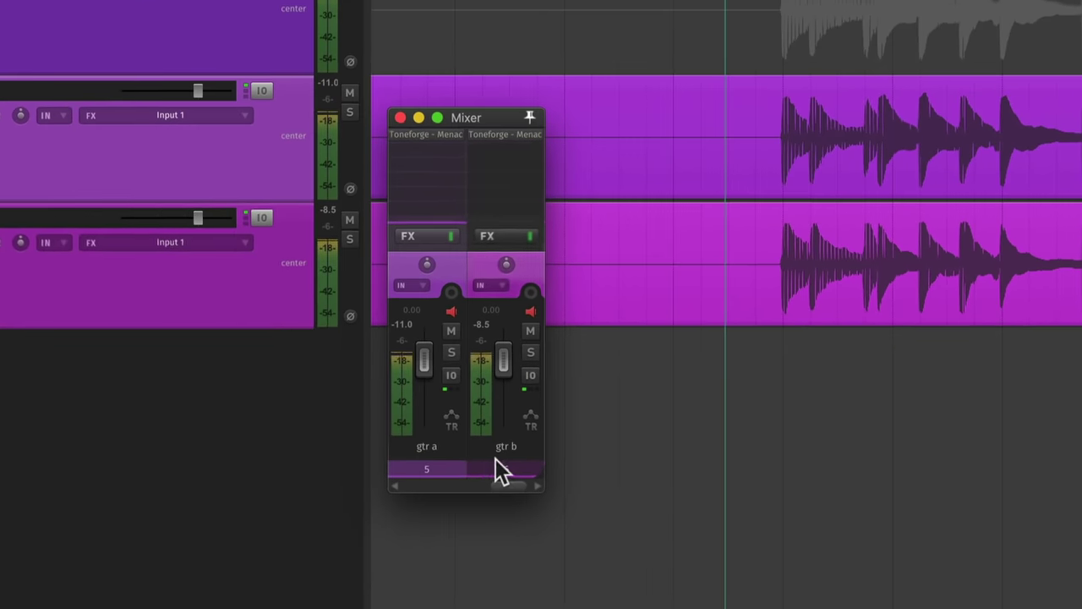
pyautogui.keyDown('shift'); pyautogui.click(495, 458); pyautogui.keyUp('shift')
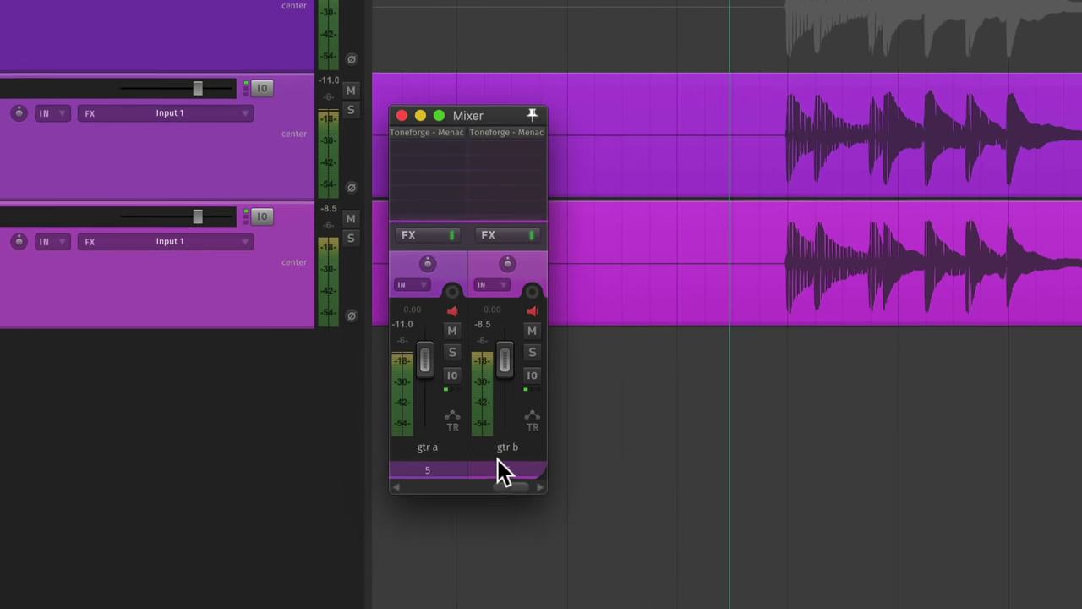
pyautogui.press('p')
# Step: Listen to the hard-panned gtr a and gtr b parts while following their waveforms from bar 73 onward
pyautogui.scroll(-2, 723, 359)
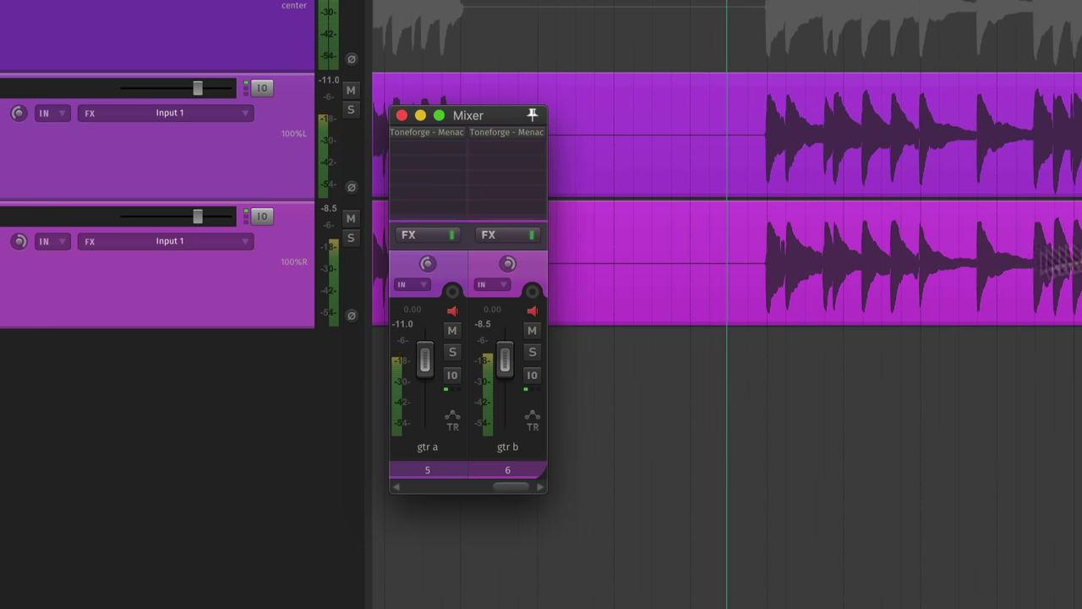
pyautogui.moveTo(1029, 423); pyautogui.dragTo(806, 428)
pyautogui.scroll(-4, 821, 429)
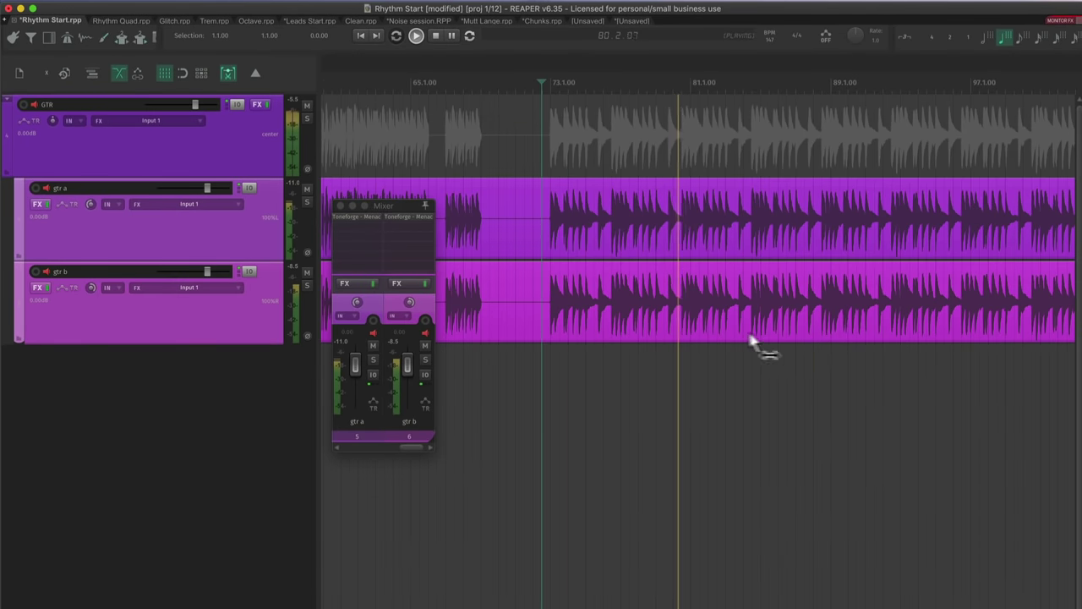
pyautogui.scroll(3, 710, 341)
pyautogui.scroll(-3, 671, 328)
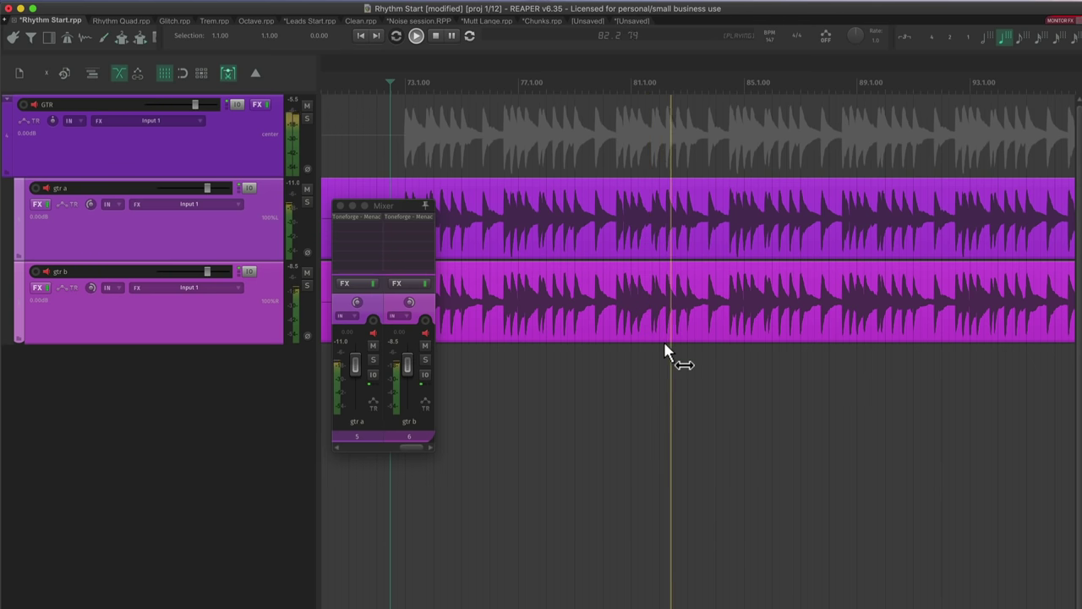
pyautogui.scroll(2, 655, 350)
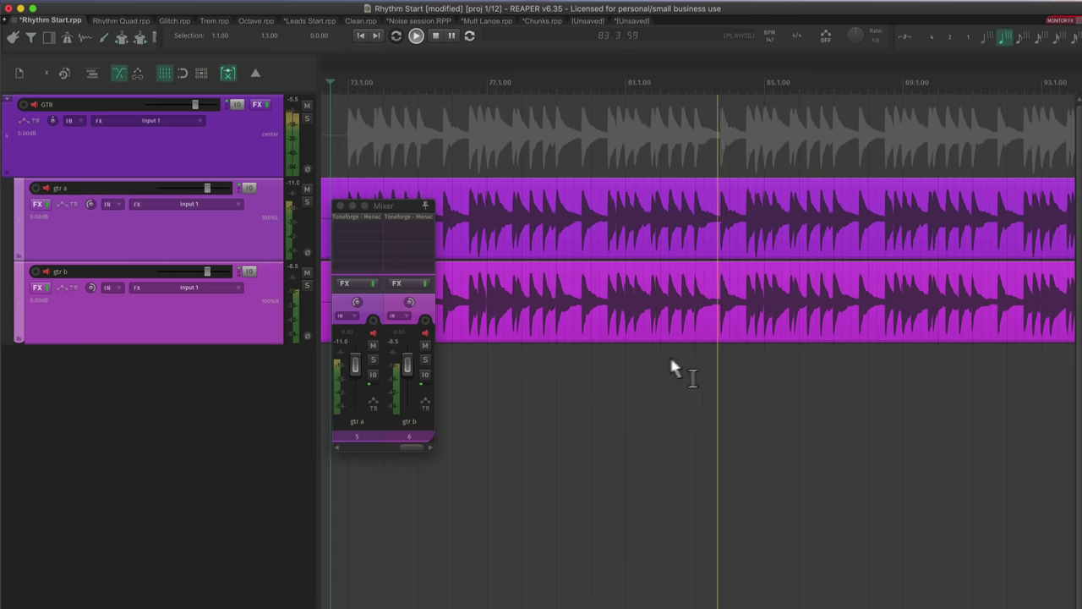
pyautogui.scroll(2, 672, 348)
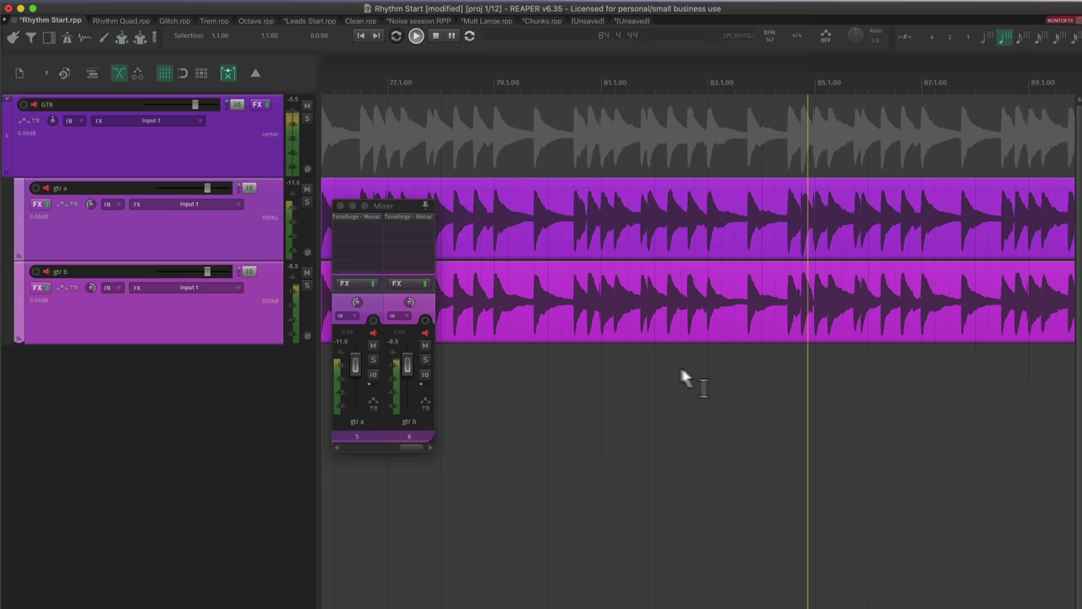
pyautogui.moveTo(731, 347); pyautogui.dragTo(660, 353)
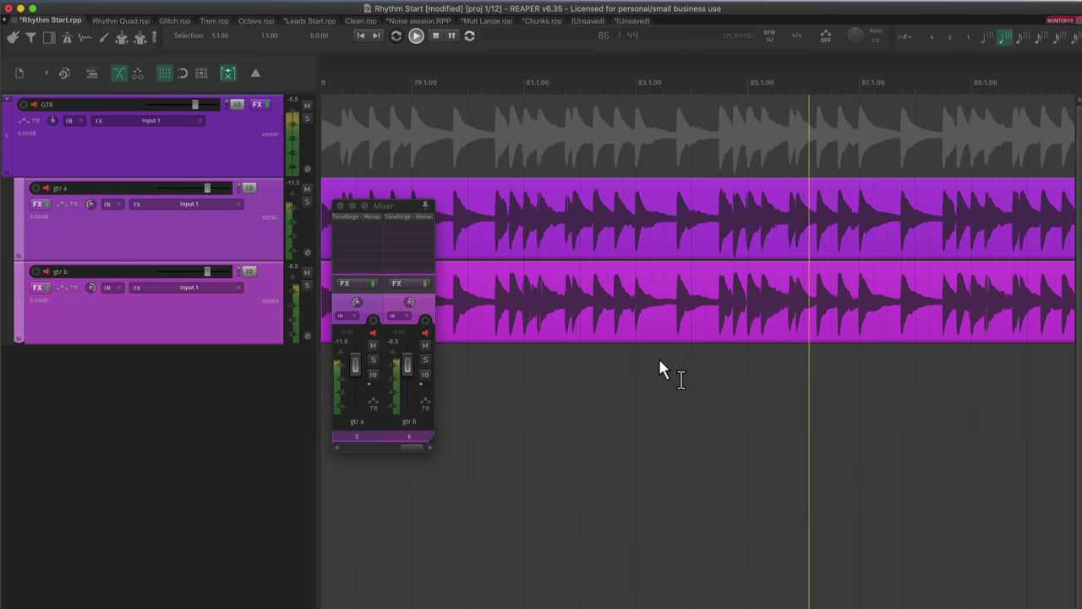
pyautogui.scroll(2, 658, 359)
# Step: Open the Toneforge Menace plugin of both gtr a and gtr b, then close the mixer
pyautogui.click(345, 218)
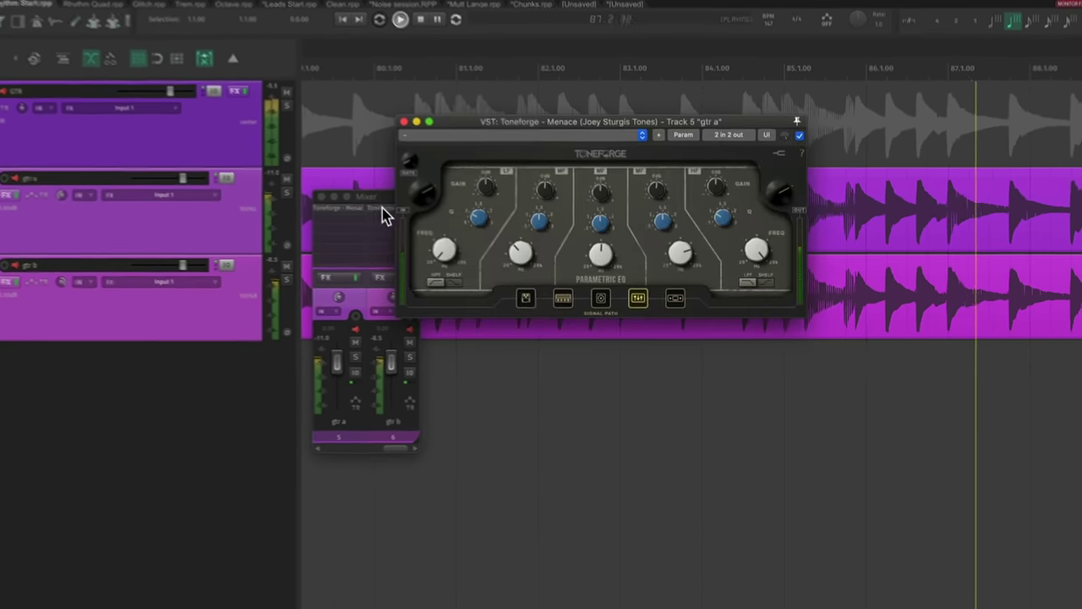
pyautogui.click(406, 217)
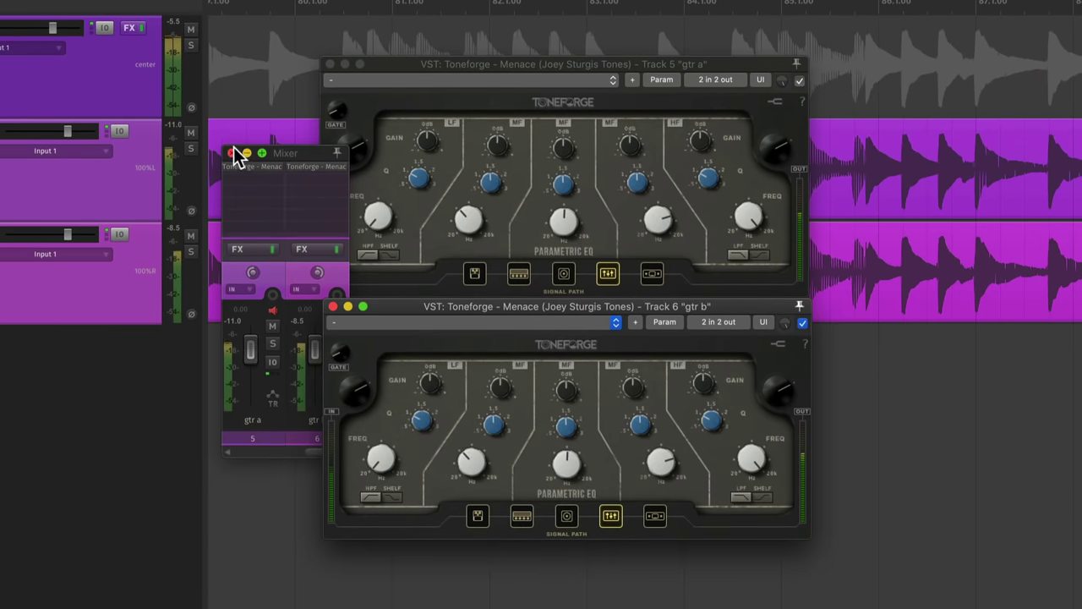
pyautogui.click(233, 153)
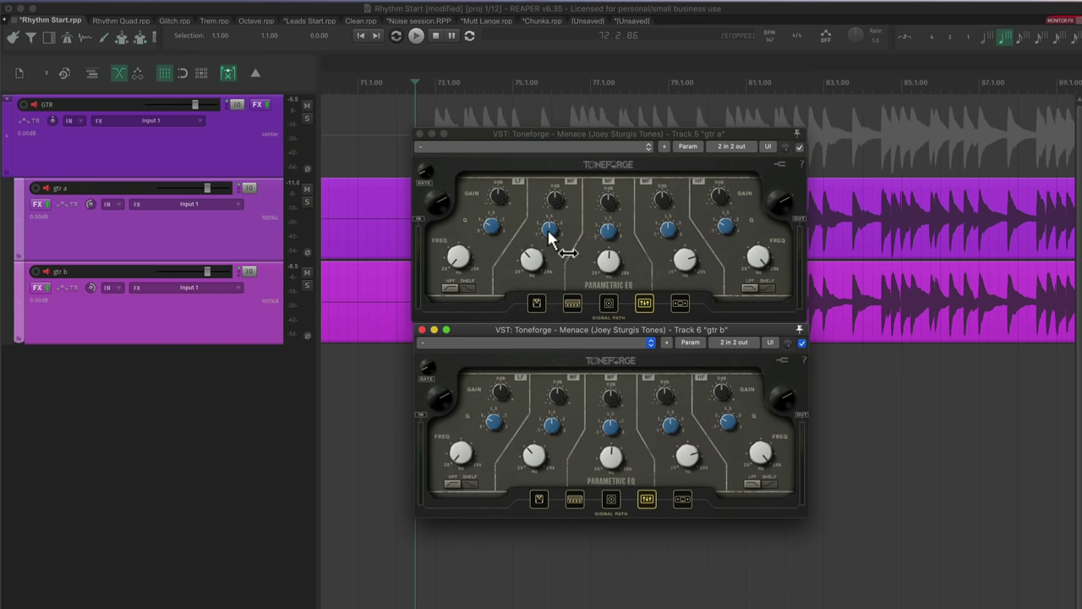
# Step: Set the middle MF band's gain to 2 in gtr b's parametric EQ and adjust the same band's gain on gtr a
pyautogui.click(548, 232)
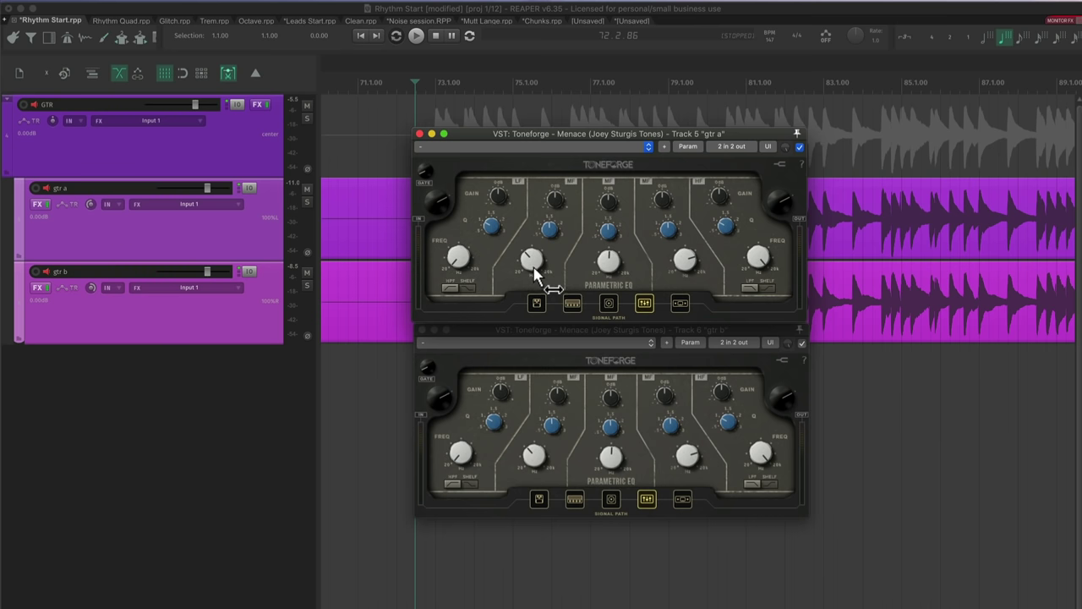
pyautogui.click(610, 456)
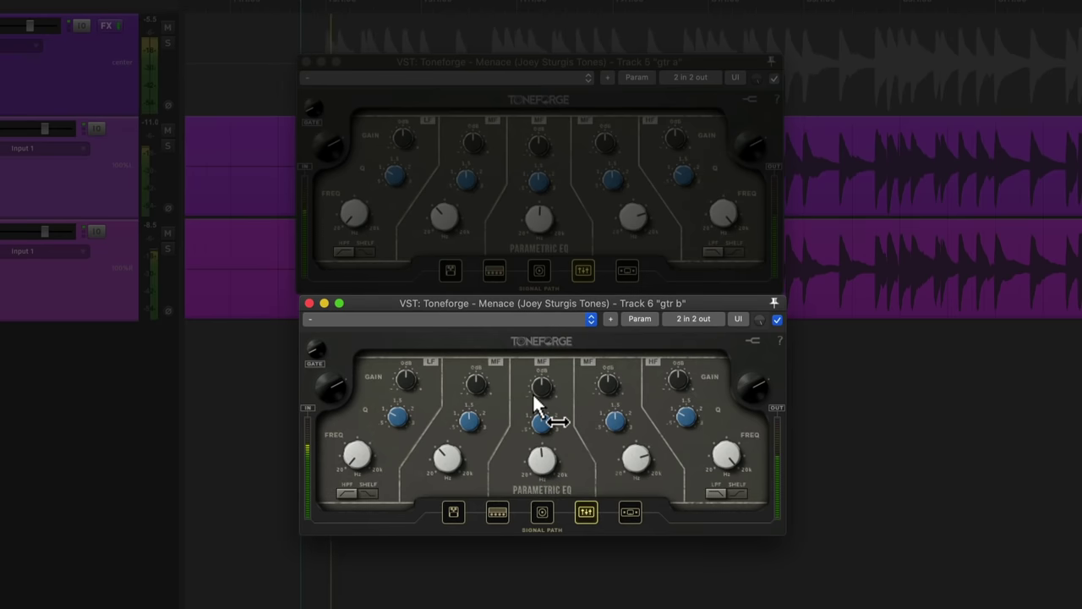
pyautogui.moveTo(533, 394); pyautogui.dragTo(538, 365)
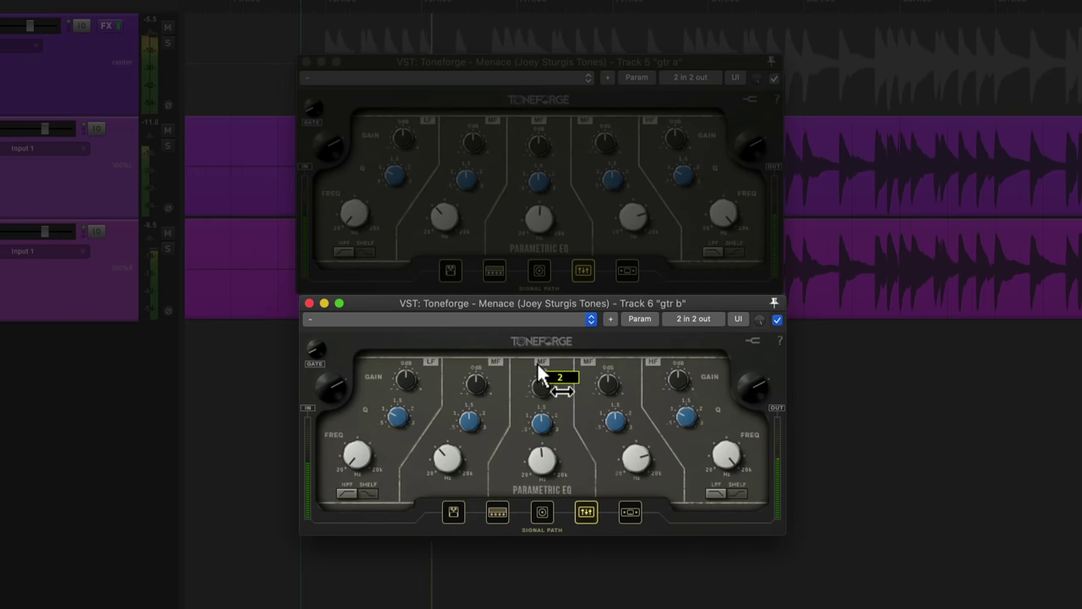
pyautogui.click(527, 227)
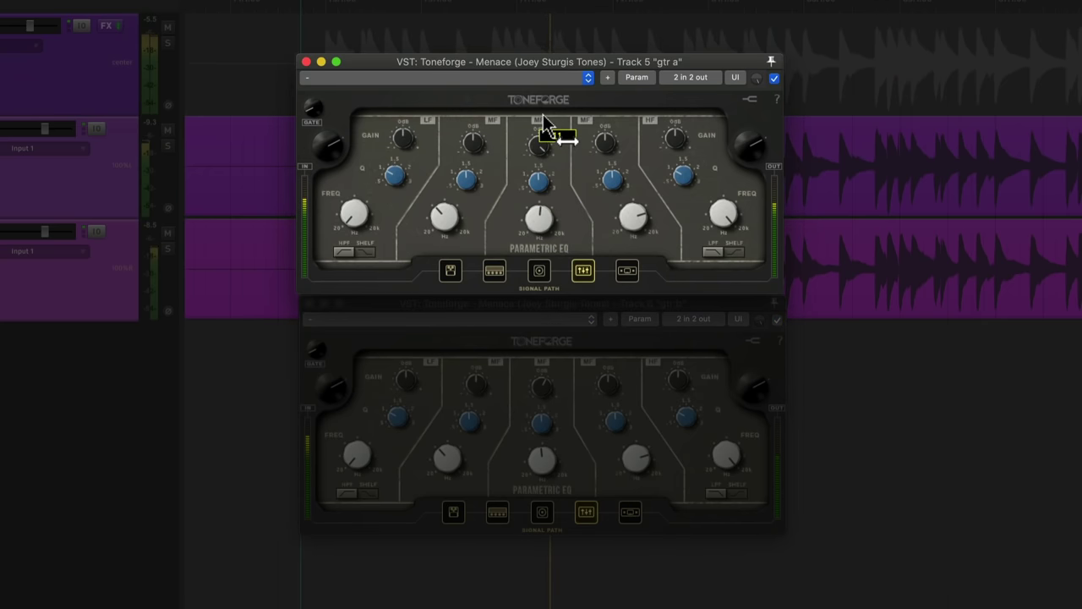
pyautogui.moveTo(543, 115); pyautogui.dragTo(534, 126)
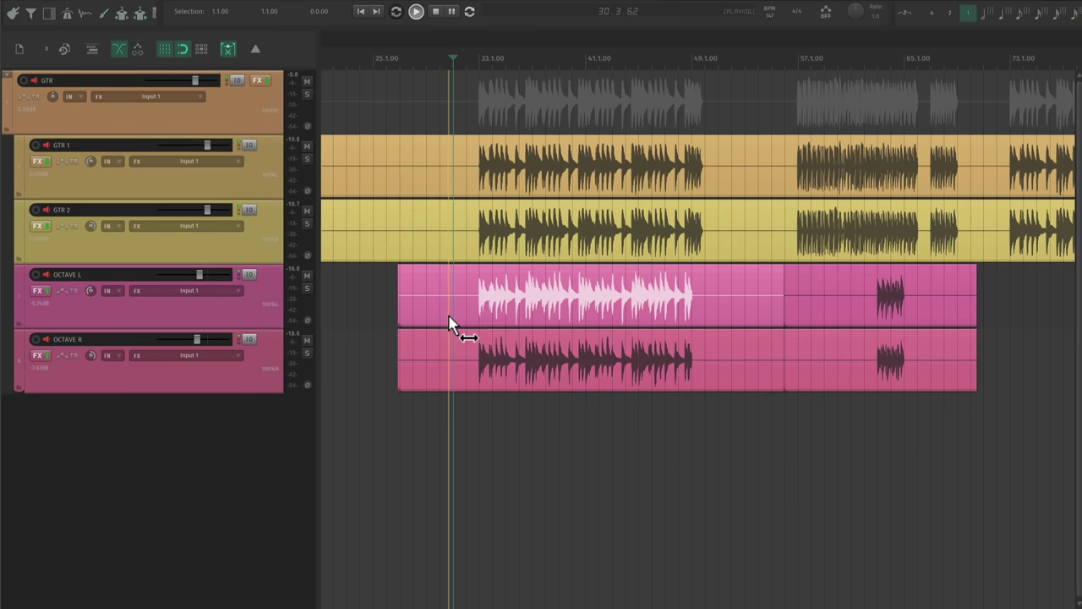
# Step: Play the rhythm guitars with the octave layers from around bar 32 and toggle solo on OCTAVE L
pyautogui.press('space')
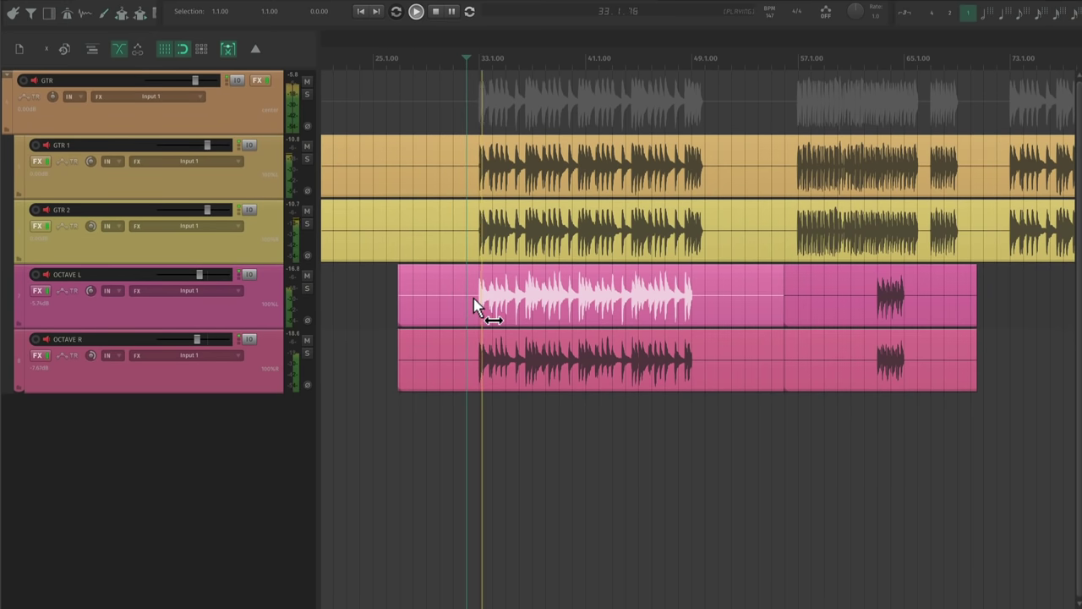
pyautogui.scroll(2, 475, 299)
pyautogui.moveTo(748, 357); pyautogui.dragTo(635, 335)
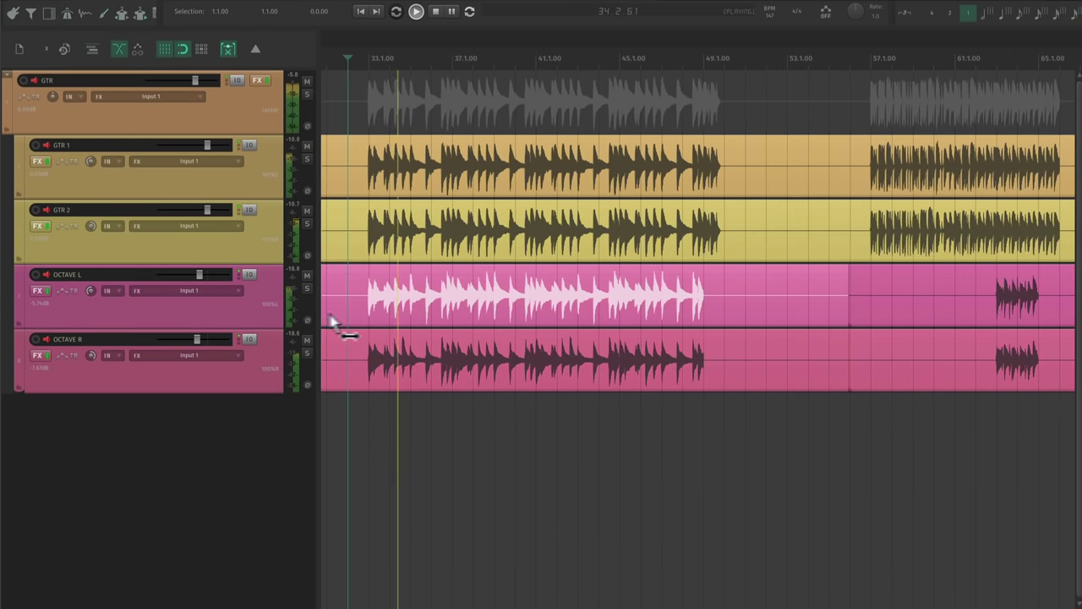
pyautogui.click(306, 290)
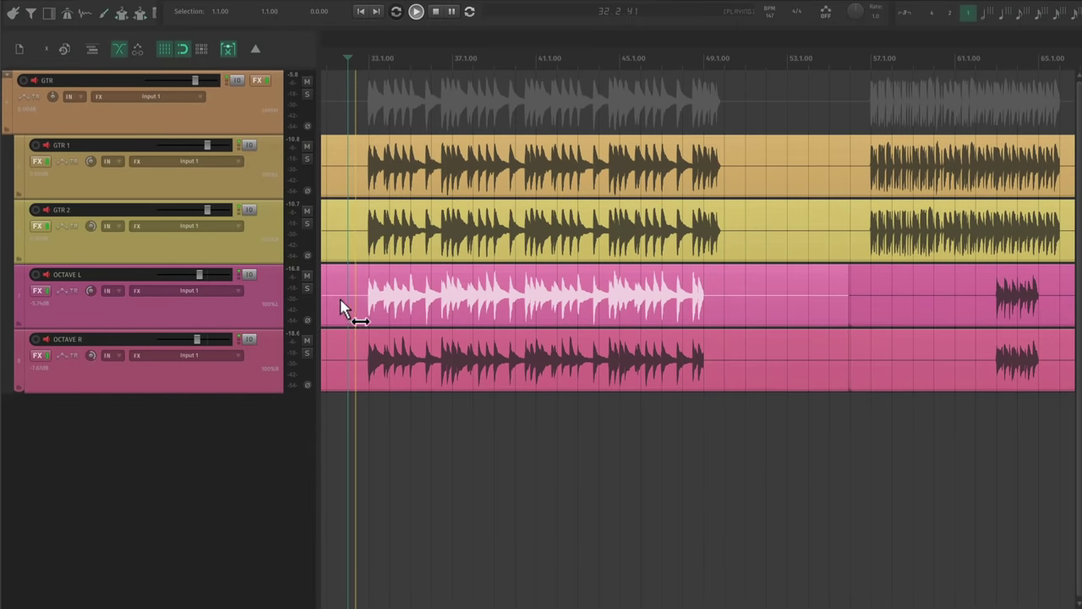
# Step: Arrange the Menace windows of GTR 2 and OCTAVE L into a two-by-two plugin grid and reduce the track heights above it
pyautogui.scroll(2, 353, 330)
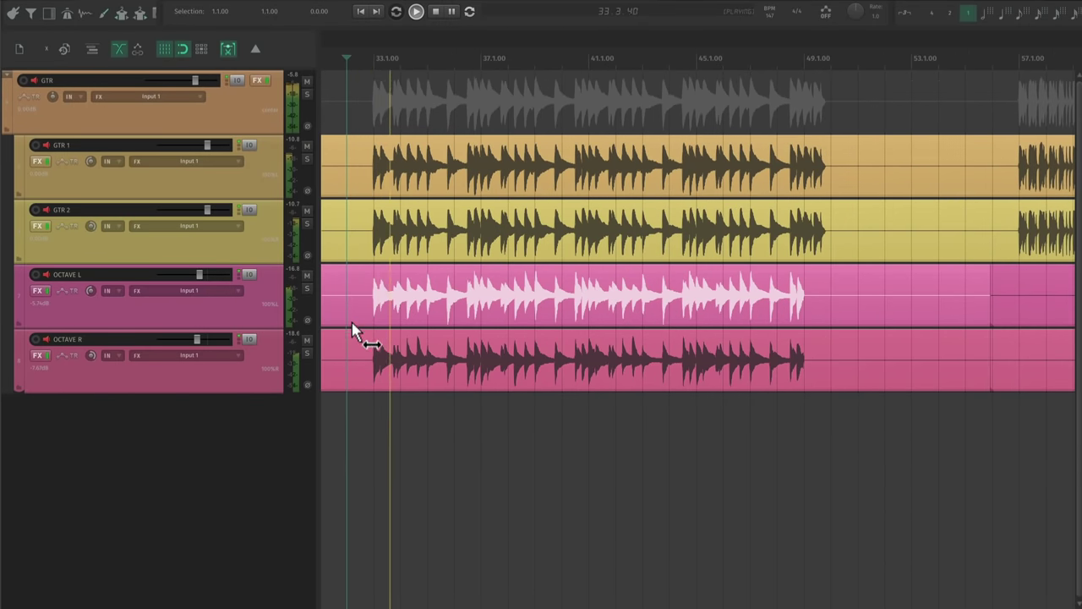
pyautogui.scroll(-3, 361, 331)
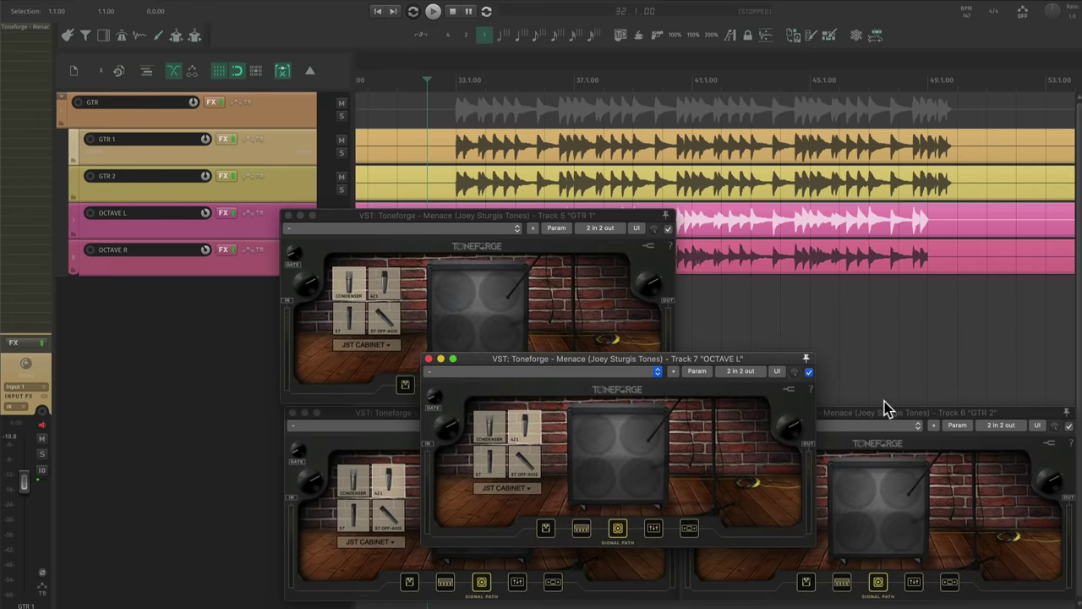
pyautogui.moveTo(886, 408); pyautogui.dragTo(882, 210)
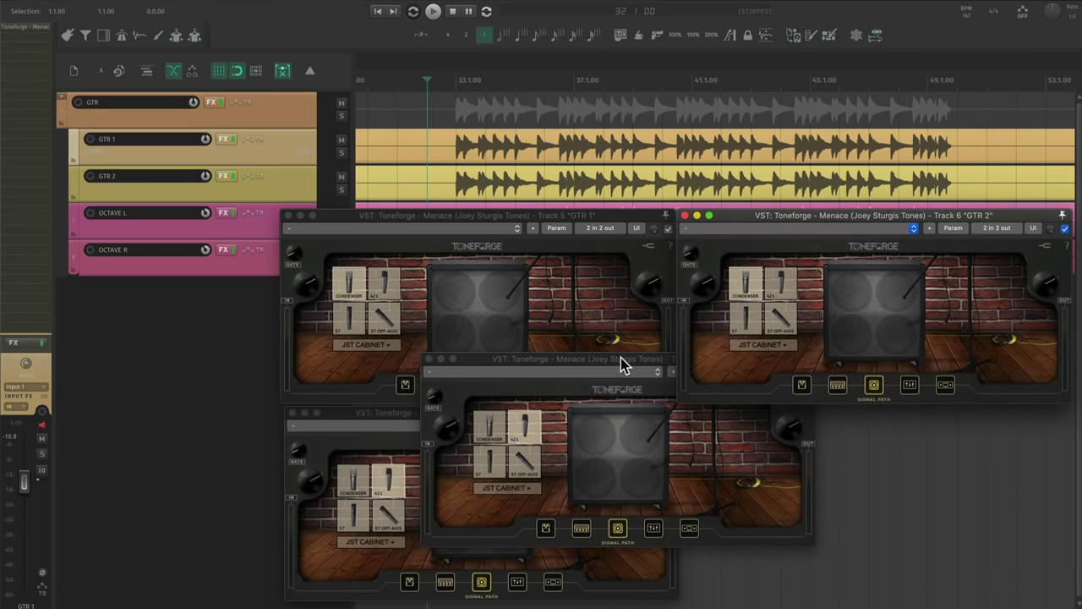
pyautogui.moveTo(620, 357); pyautogui.dragTo(885, 409)
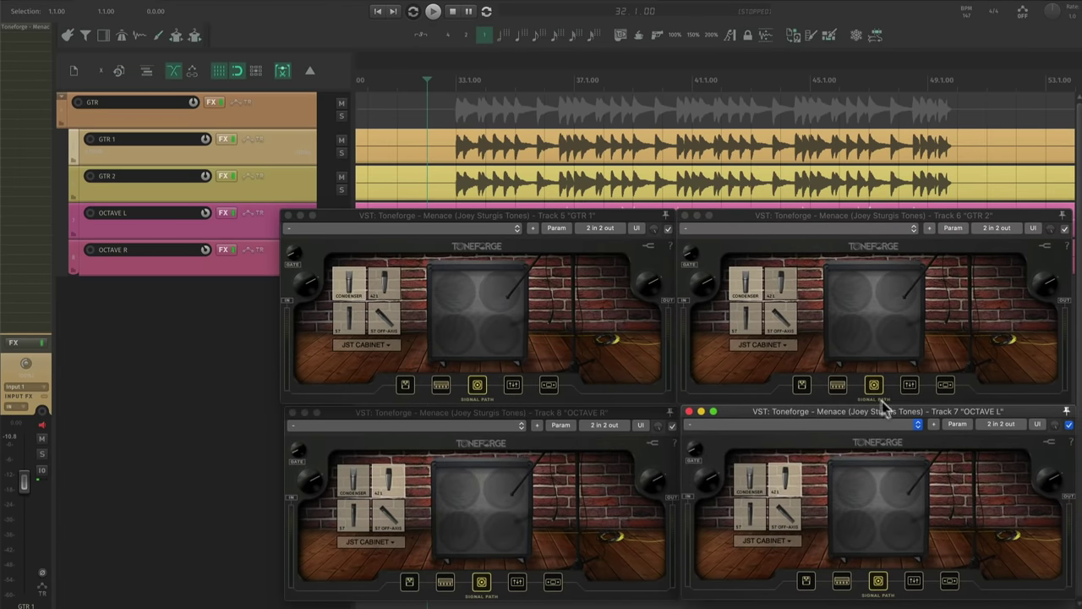
pyautogui.scroll(-1, 558, 191)
pyautogui.scroll(-2, 563, 199)
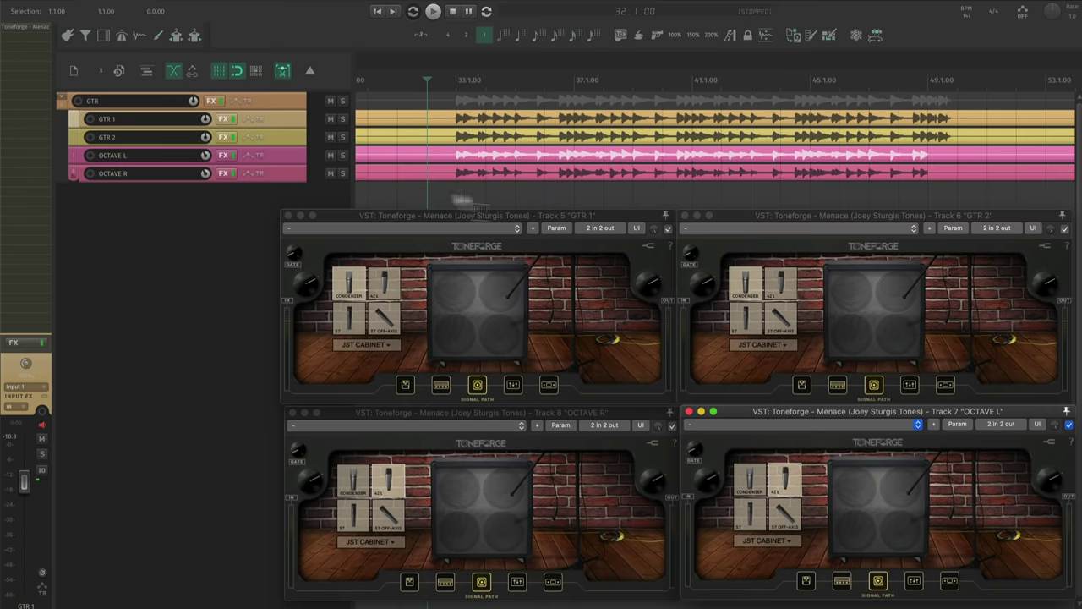
# Step: Play the four guitar tracks from about bar 31 and compare them with OCTAVE L and OCTAVE R soloed, unsoloed and muted
pyautogui.click(391, 199)
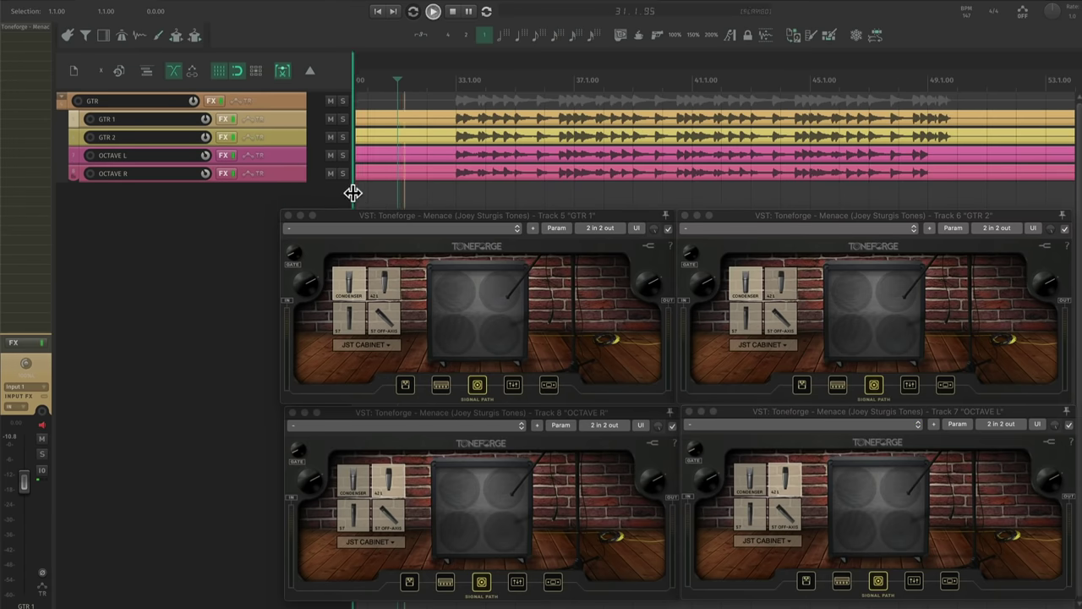
pyautogui.scroll(1, 398, 193)
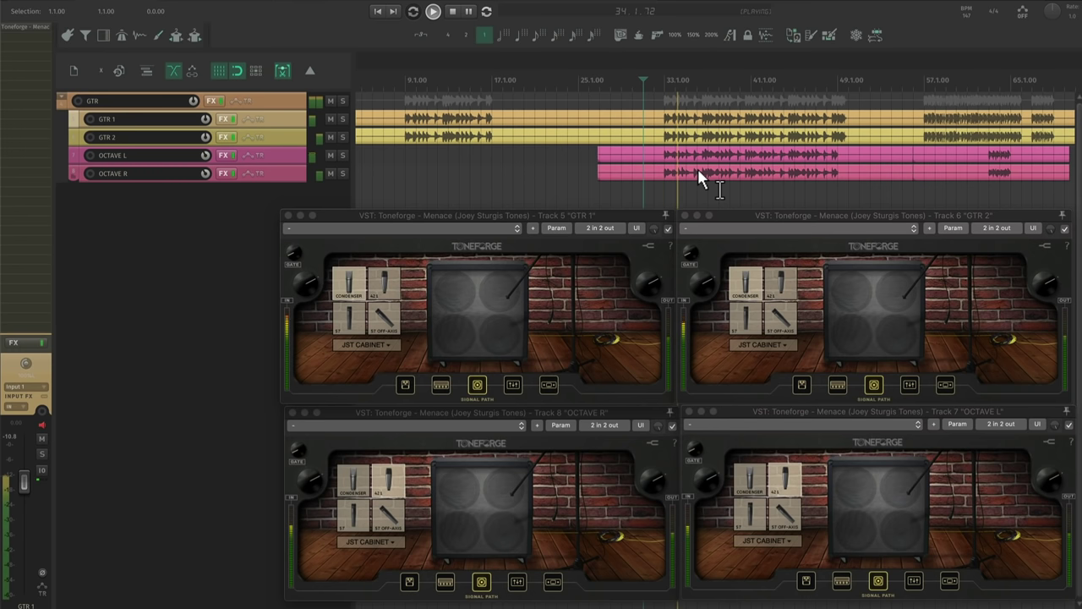
pyautogui.click(342, 156)
pyautogui.click(343, 174)
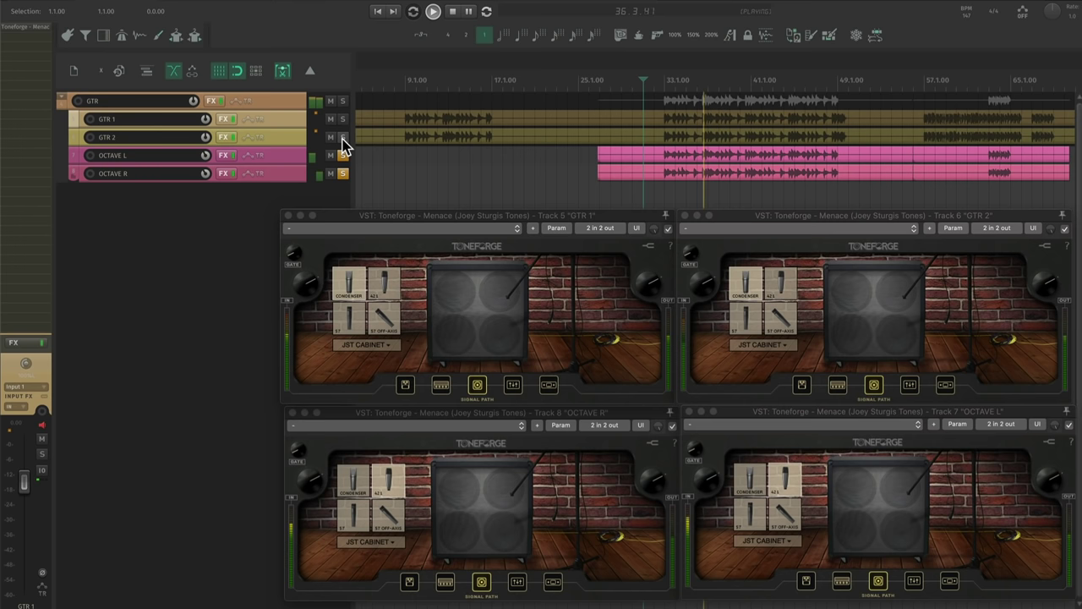
pyautogui.click(342, 173)
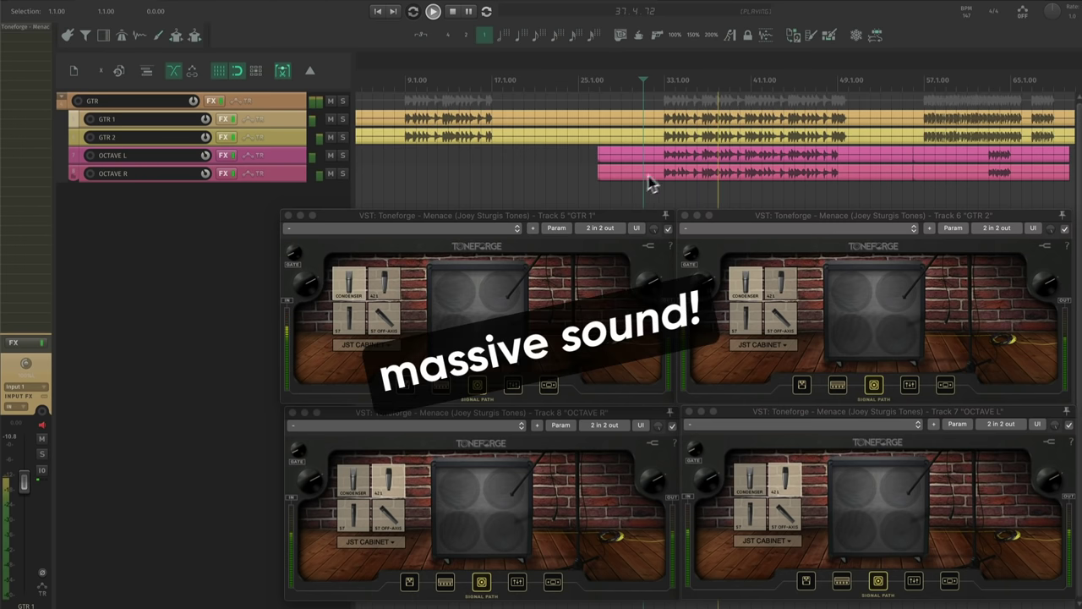
pyautogui.click(330, 156)
pyautogui.click(331, 173)
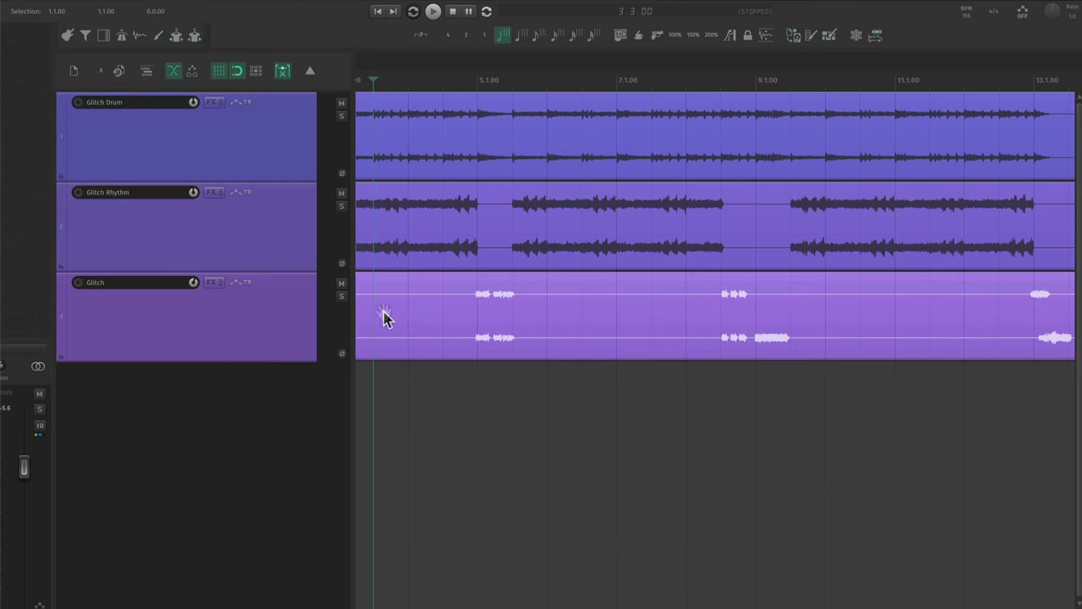
# Step: Play the Glitch arrangement from bar 1 and examine the Glitch track leading up to bar 5
pyautogui.moveTo(385, 311); pyautogui.dragTo(637, 304)
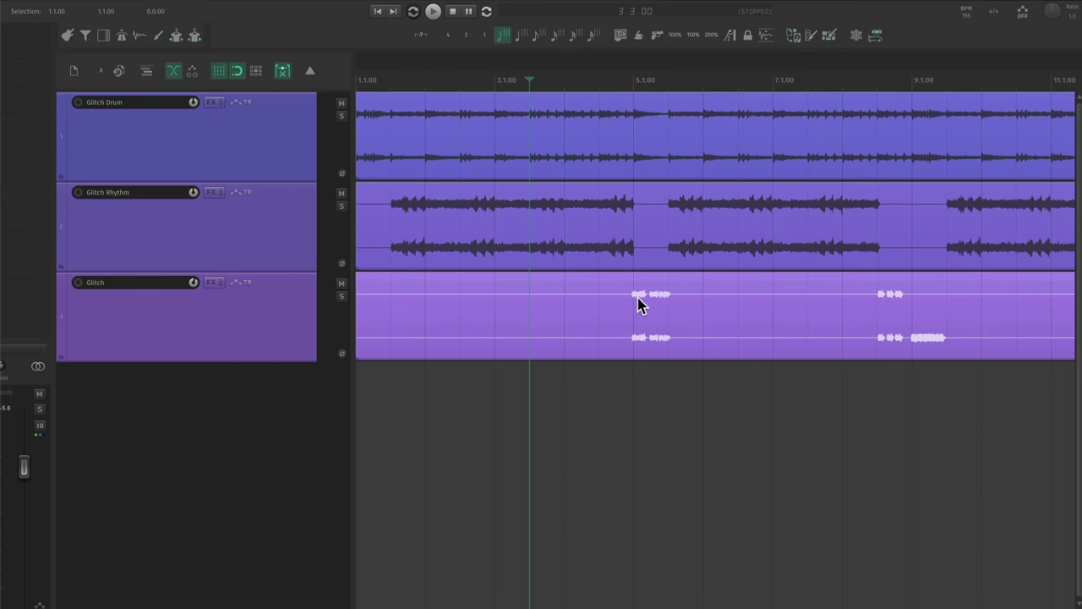
pyautogui.scroll(-2, 638, 305)
pyautogui.click(374, 15)
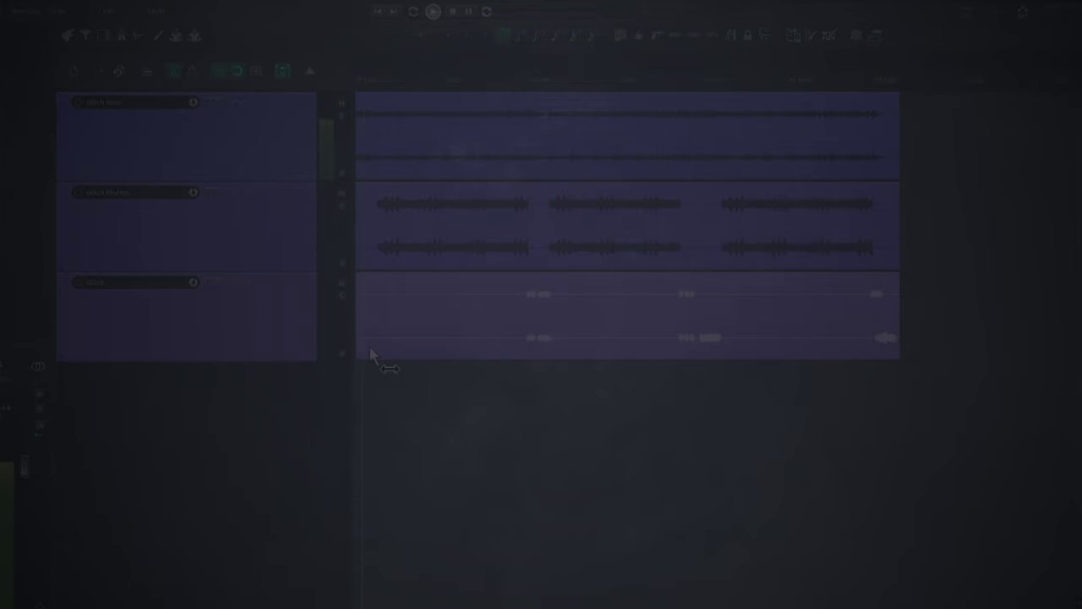
pyautogui.scroll(1, 372, 349)
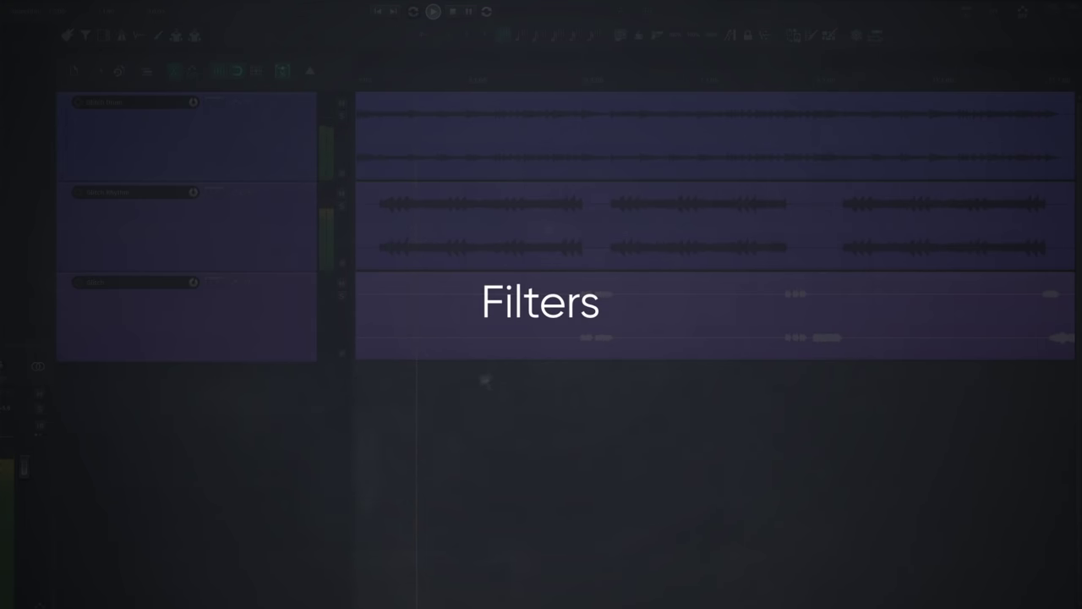
pyautogui.scroll(1, 573, 314)
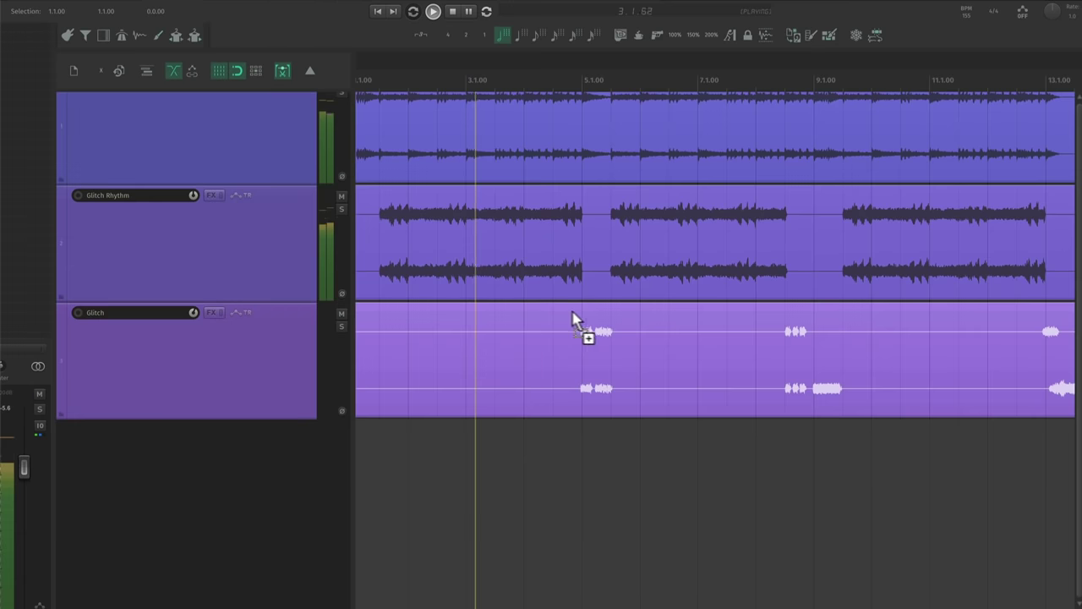
pyautogui.scroll(1, 593, 330)
pyautogui.scroll(5, 596, 336)
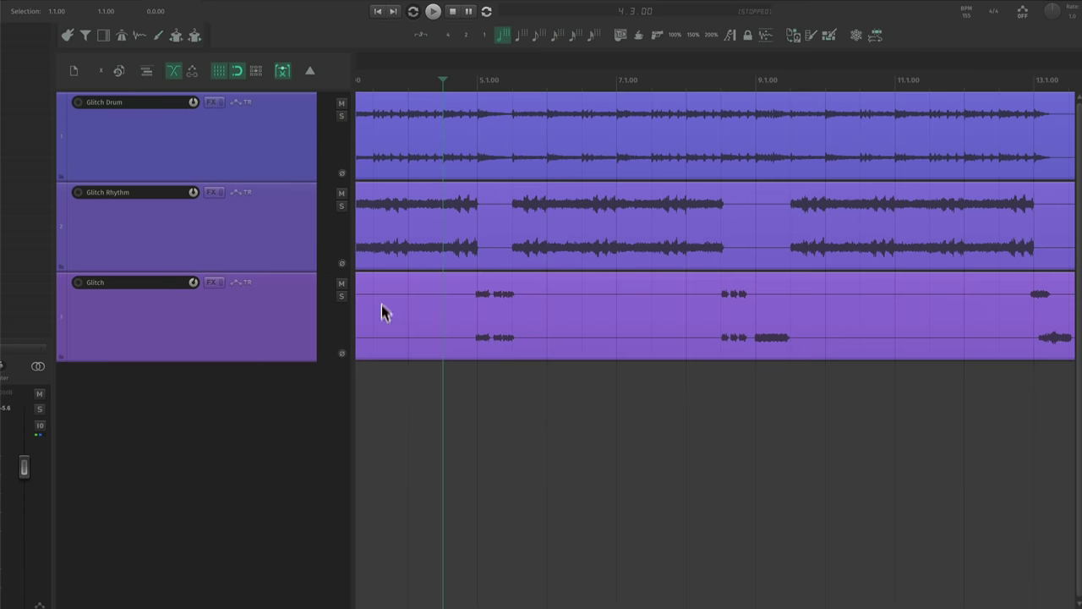
# Step: Replay the Glitch tracks from the beginning and examine the Glitch fill in the Glitch Rhythm gap at bar 5
pyautogui.click(384, 309)
pyautogui.scroll(-2, 638, 304)
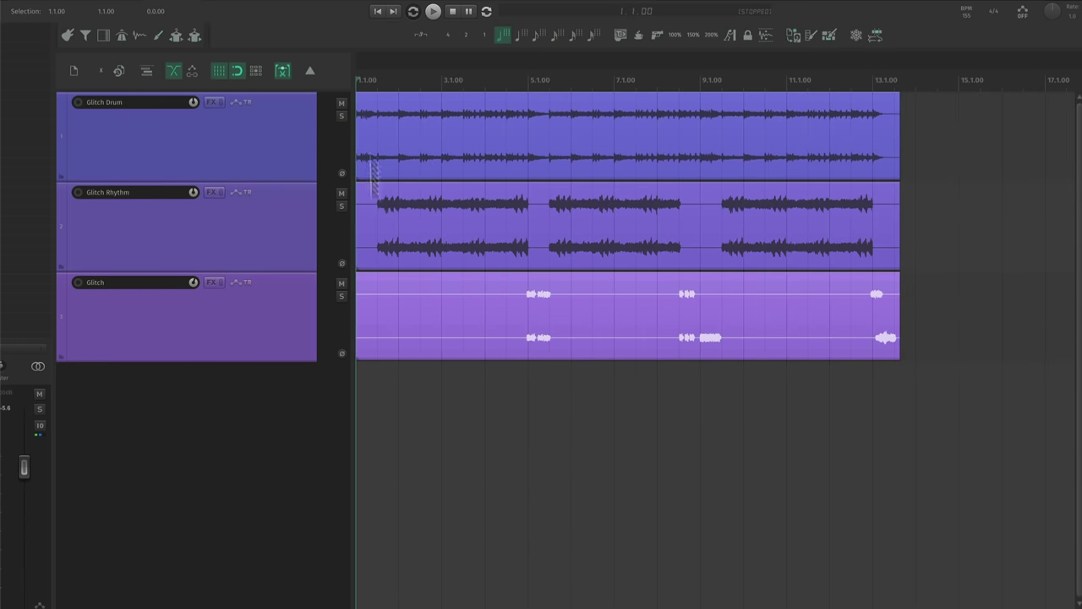
pyautogui.scroll(1, 378, 339)
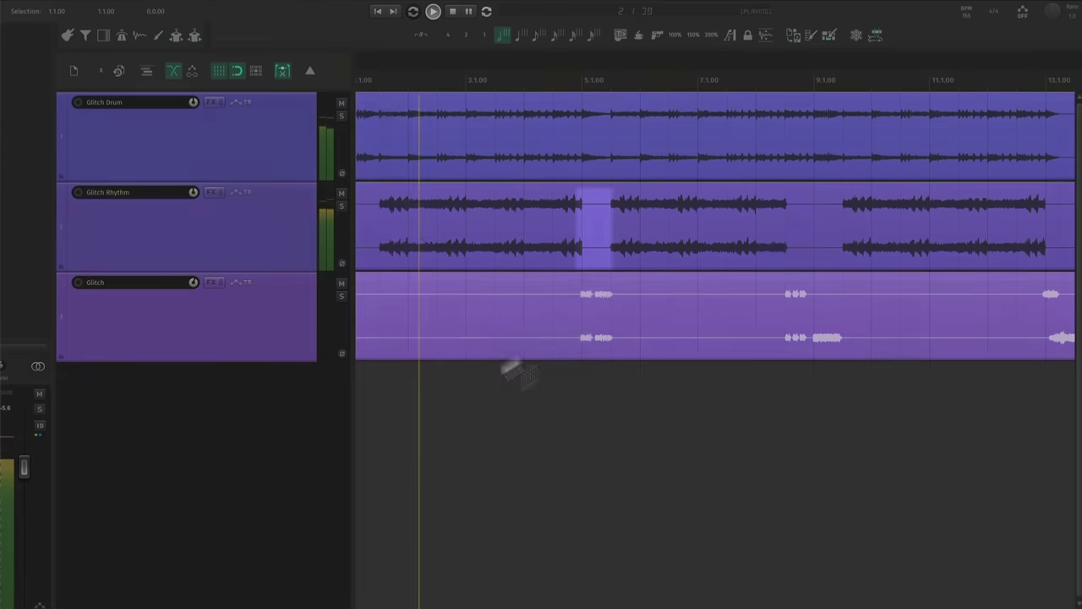
pyautogui.scroll(1, 570, 316)
pyautogui.scroll(1, 591, 330)
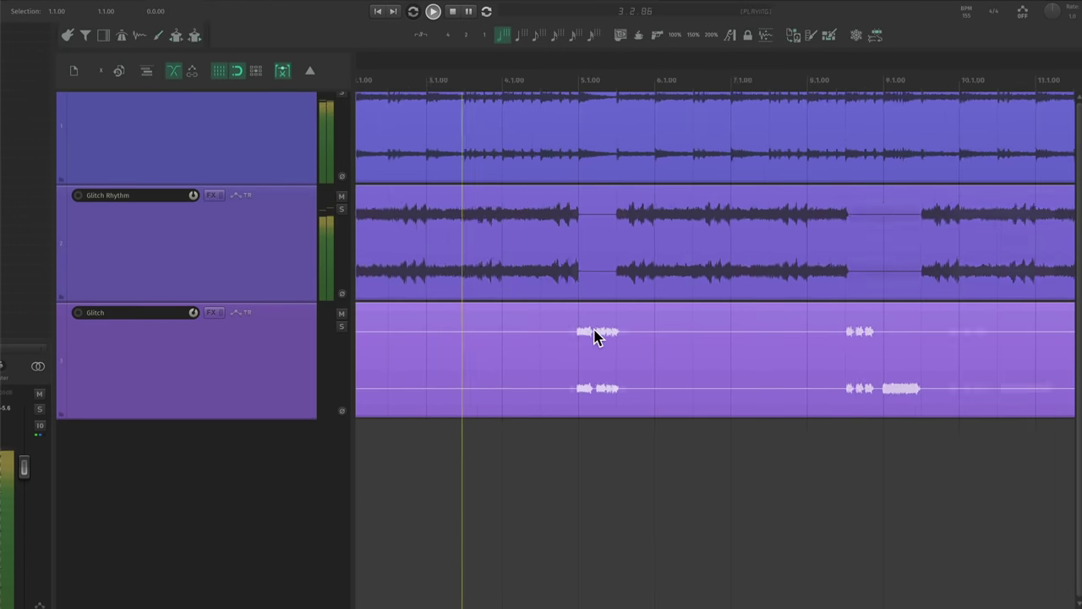
pyautogui.scroll(2, 594, 336)
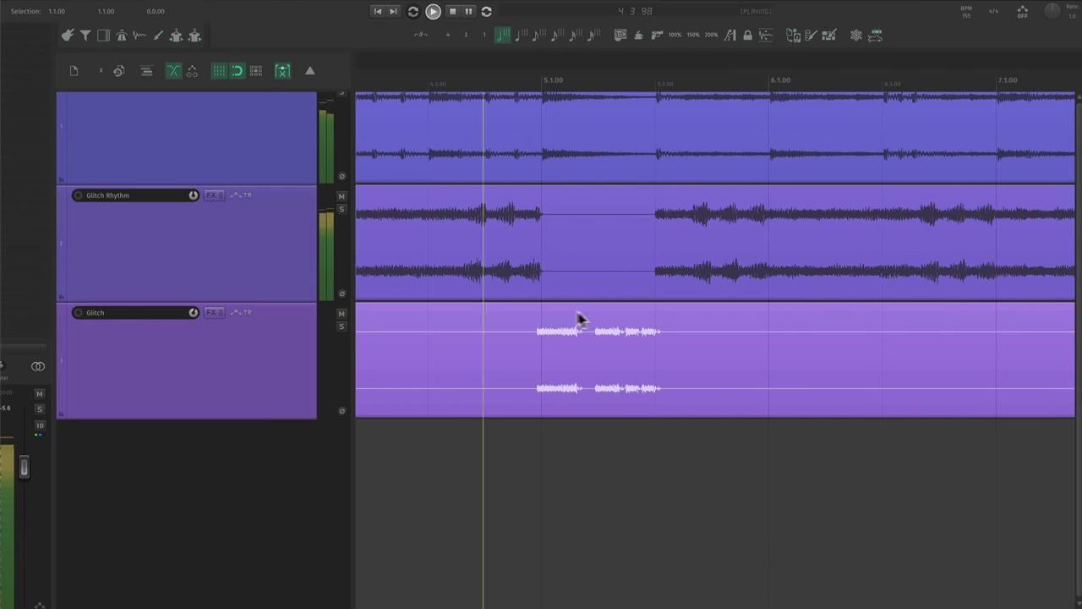
pyautogui.scroll(-2, 580, 326)
pyautogui.scroll(-1, 594, 338)
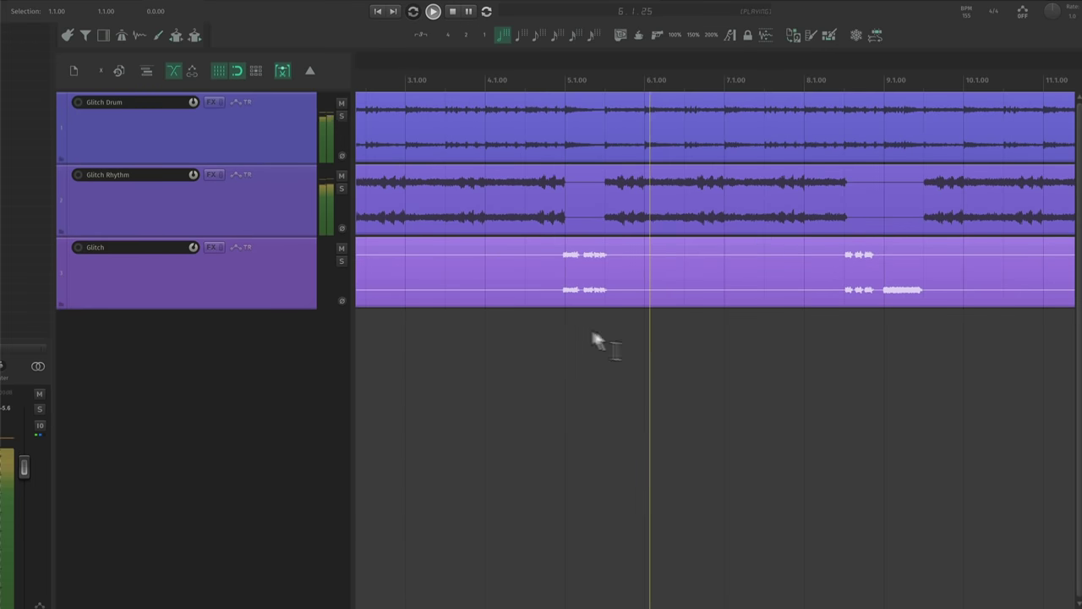
# Step: Follow playback through the Glitch fills in the rhythm gap around bars 8 to 9 and on to the section's end
pyautogui.moveTo(874, 237); pyautogui.dragTo(618, 244)
pyautogui.scroll(3, 581, 296)
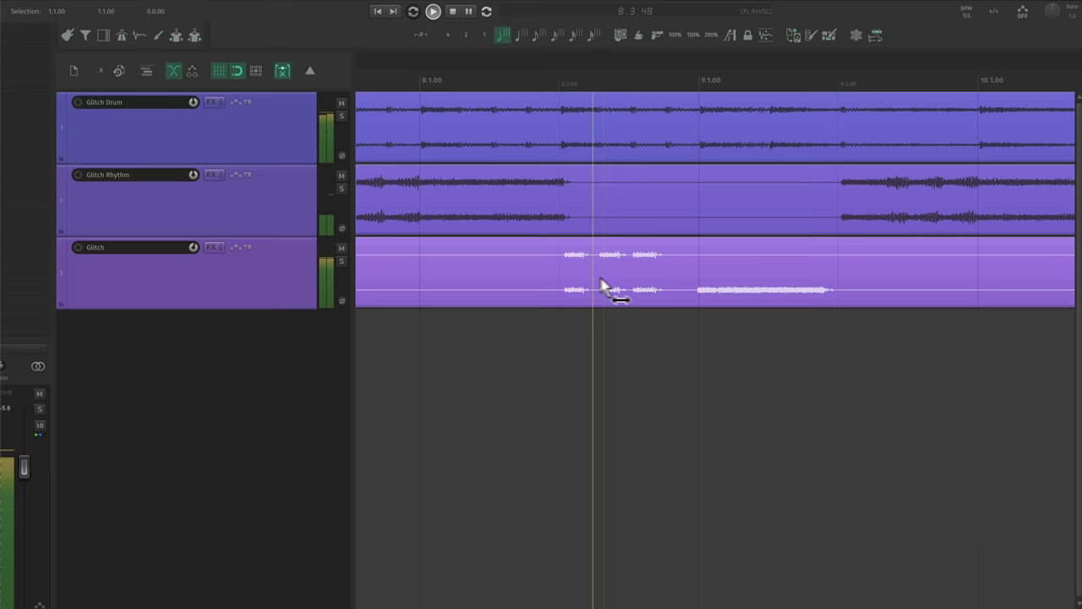
pyautogui.scroll(-3, 786, 306)
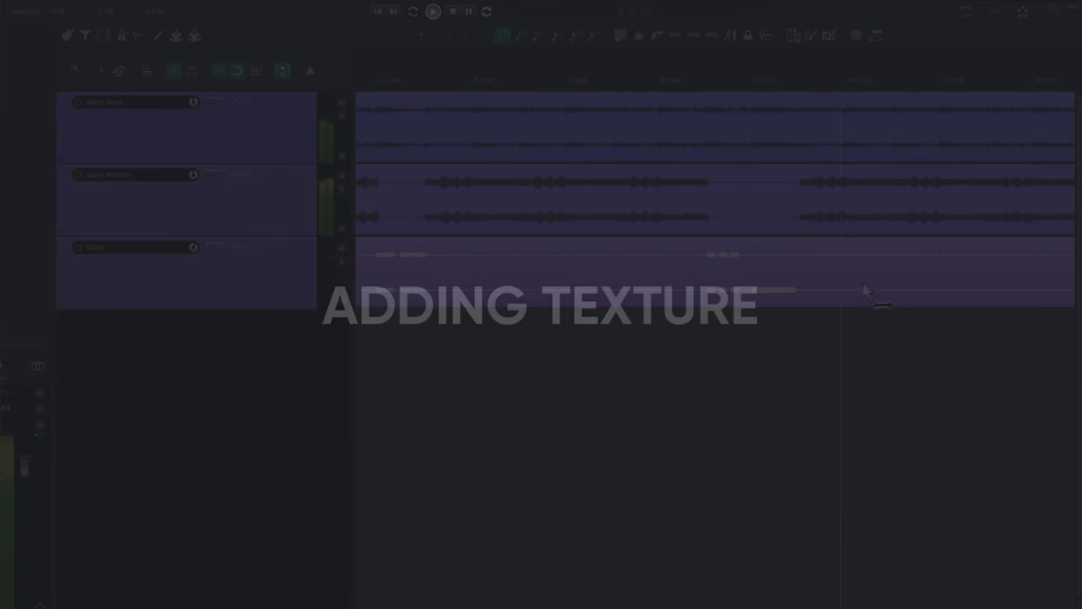
pyautogui.moveTo(863, 284); pyautogui.dragTo(816, 296)
pyautogui.scroll(-3, 603, 271)
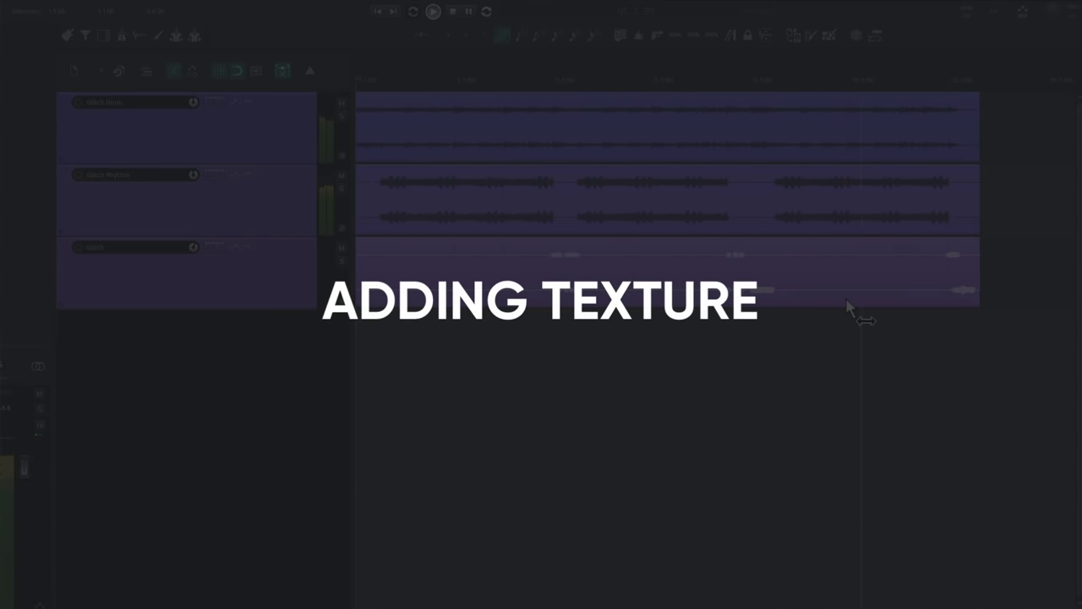
pyautogui.scroll(-2, 848, 307)
# Step: Play the octave arrangement and audition the Octave Down and Octave Up layers alone and within the mix
pyautogui.scroll(2, 837, 289)
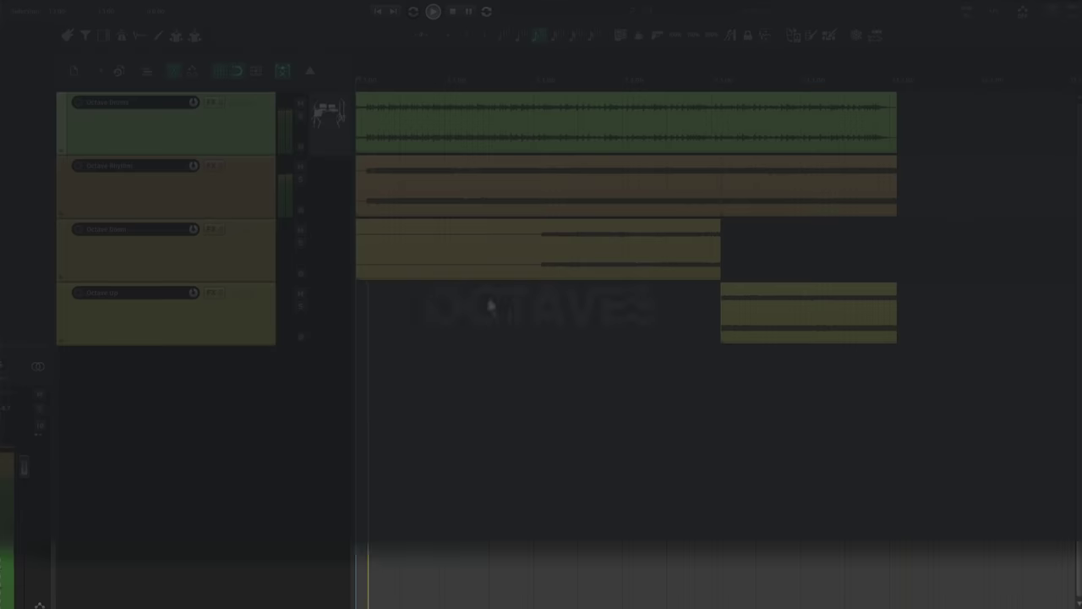
pyautogui.scroll(1, 399, 221)
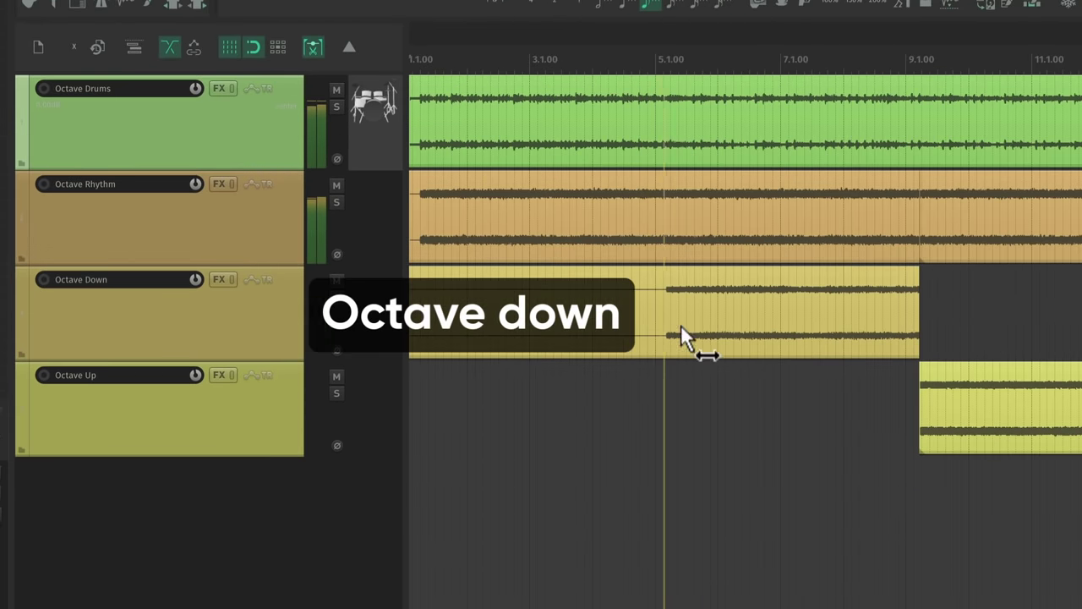
pyautogui.click(336, 303)
pyautogui.press('F6')
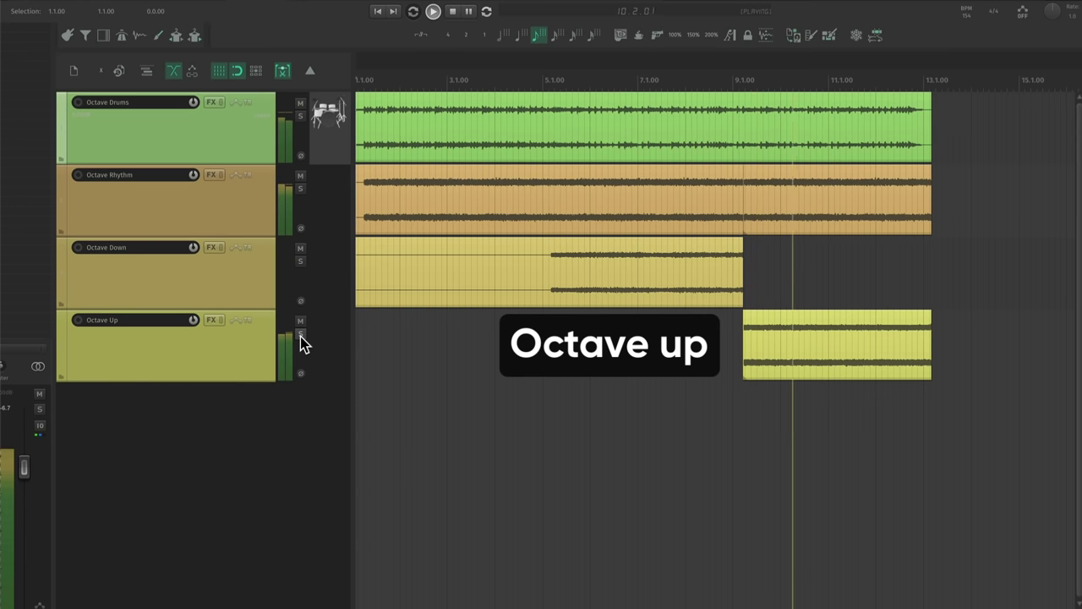
pyautogui.click(322, 370)
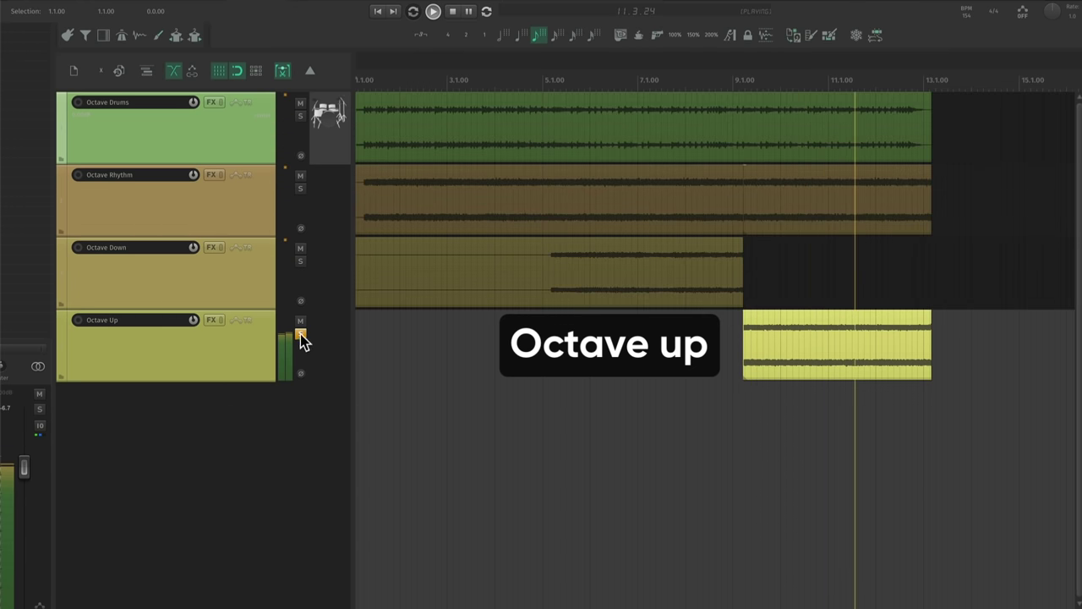
pyautogui.click(301, 335)
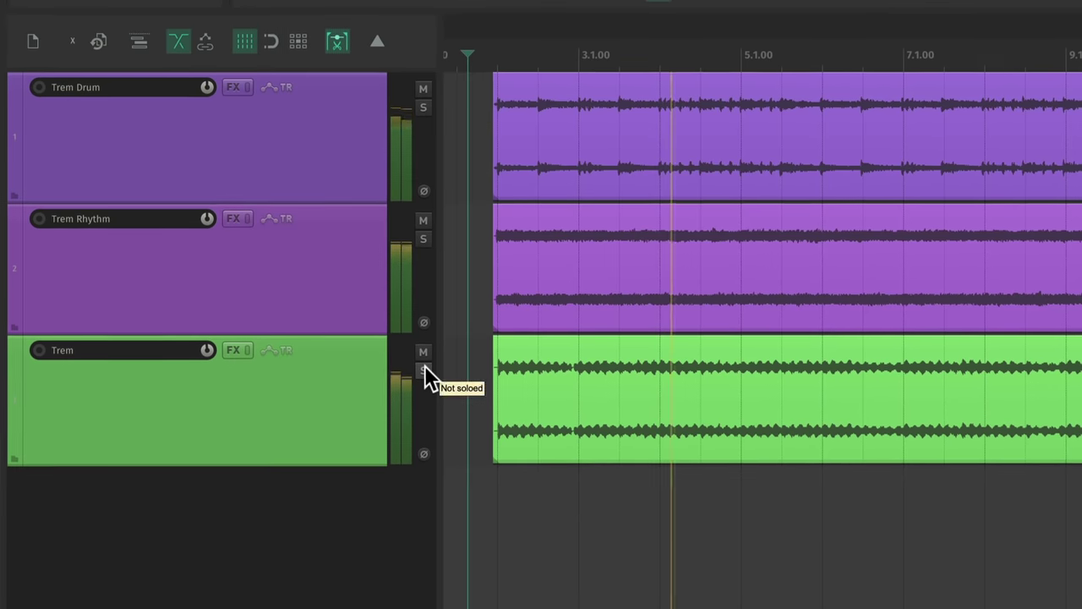
# Step: Solo the Trem track to hear it alone, then unsolo it to hear it with Trem Drum and Trem Rhythm
pyautogui.click(424, 370)
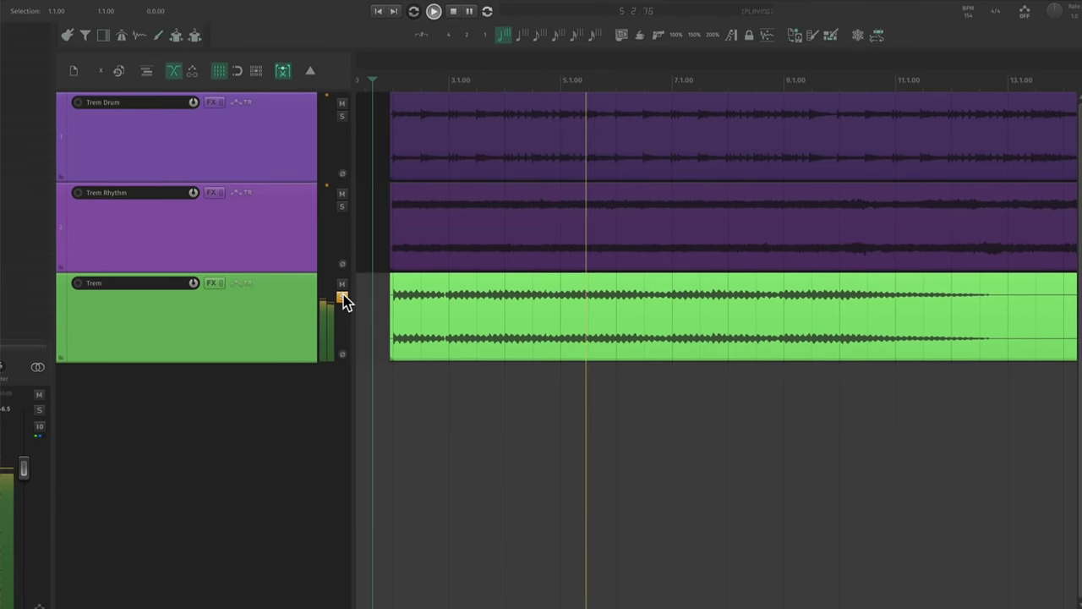
pyautogui.click(341, 296)
pyautogui.scroll(-2, 625, 395)
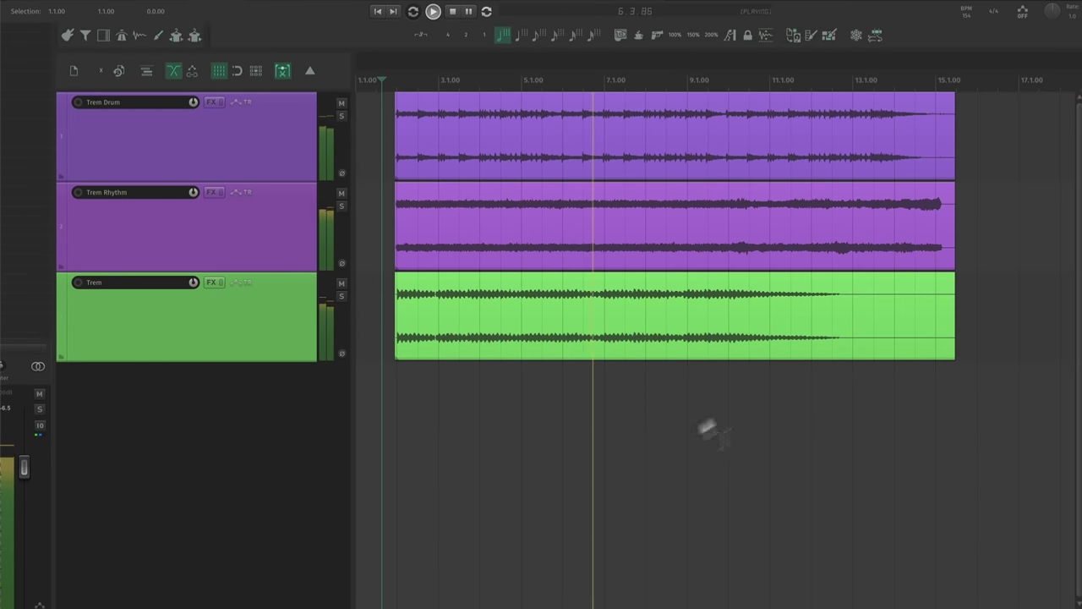
pyautogui.scroll(-3, 562, 405)
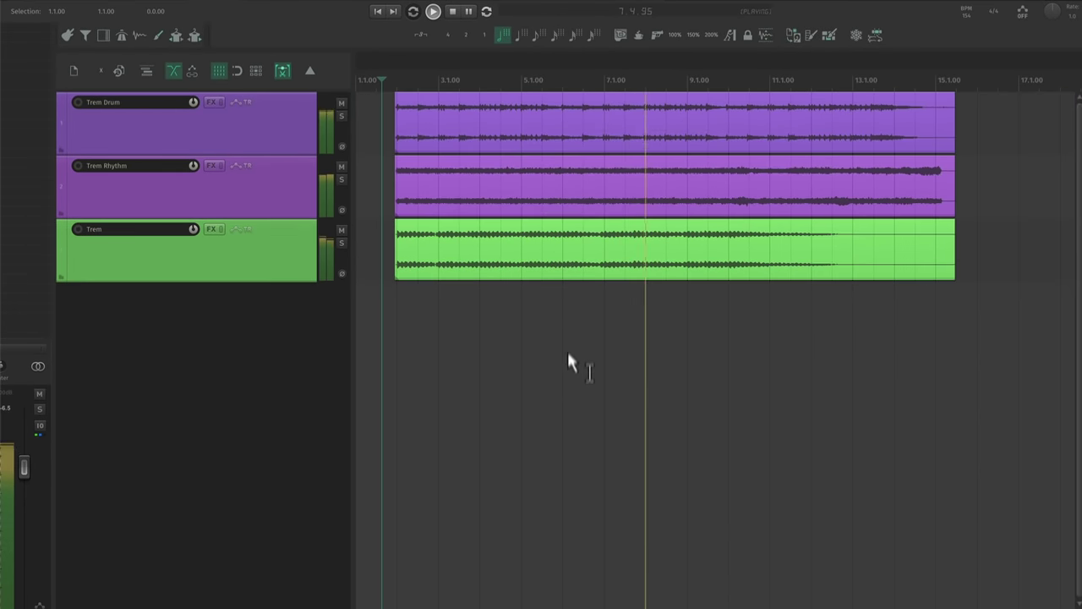
# Step: Follow the Trem track's waveform during playback through its fade-out around bars 11 to 13
pyautogui.scroll(1, 557, 320)
pyautogui.scroll(2, 557, 318)
pyautogui.scroll(2, 603, 318)
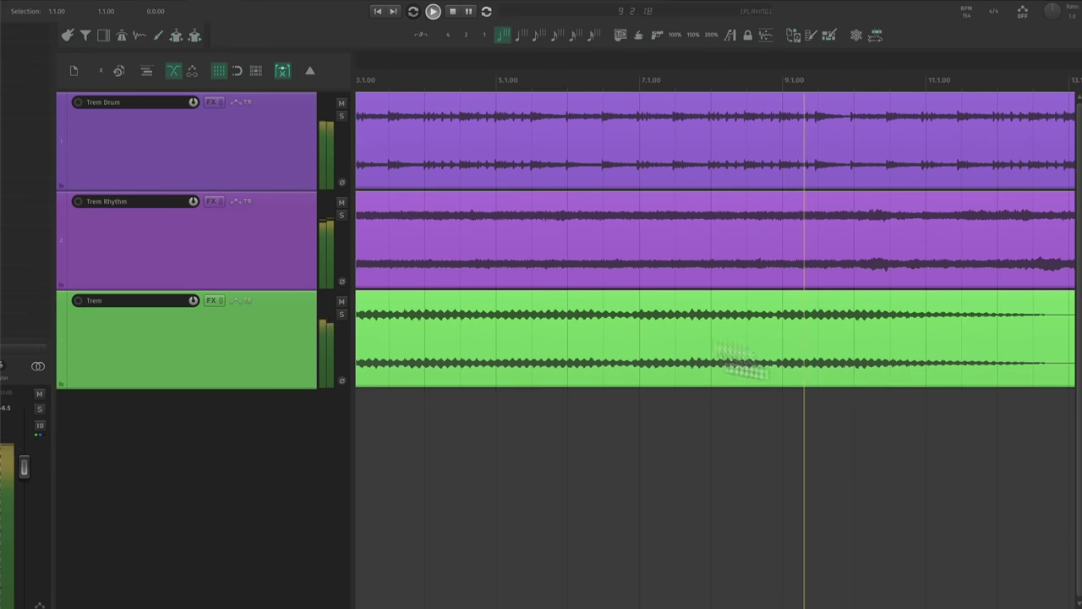
pyautogui.moveTo(837, 381); pyautogui.dragTo(613, 391)
pyautogui.scroll(-3, 612, 390)
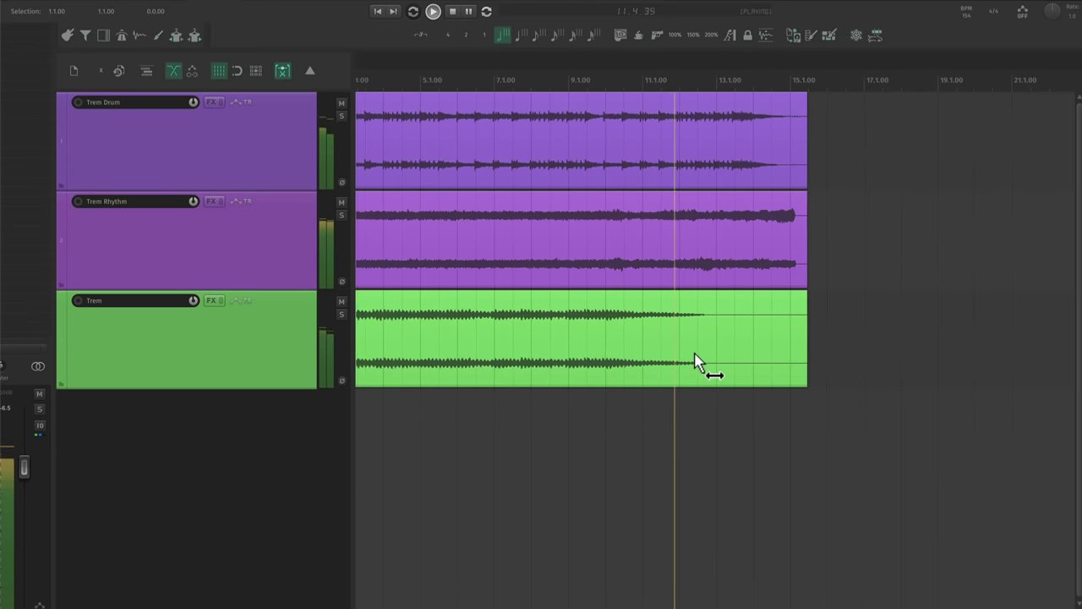
pyautogui.scroll(-2, 560, 346)
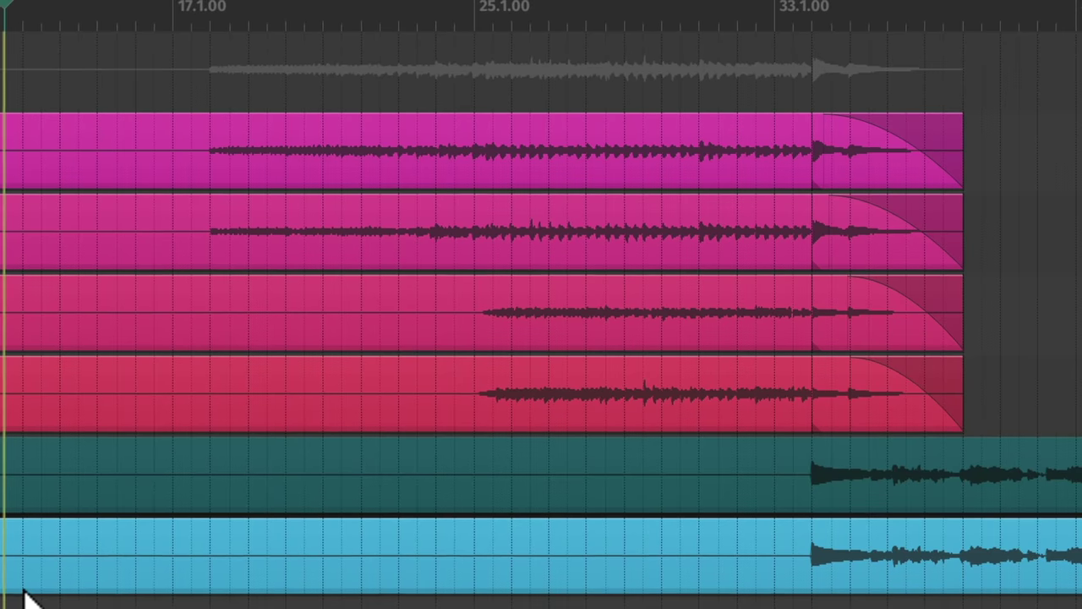
# Step: Restart playback from about bar 5 and review the layered Lead 1 and Lead 2 tracks across the whole lead section
pyautogui.scroll(-3, 30, 583)
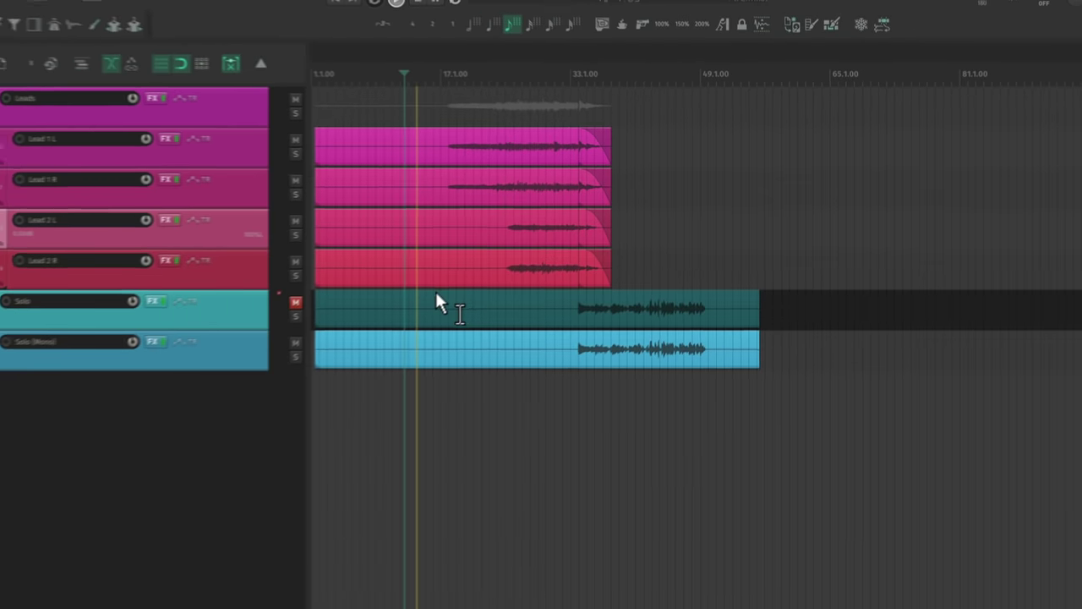
pyautogui.scroll(2, 469, 264)
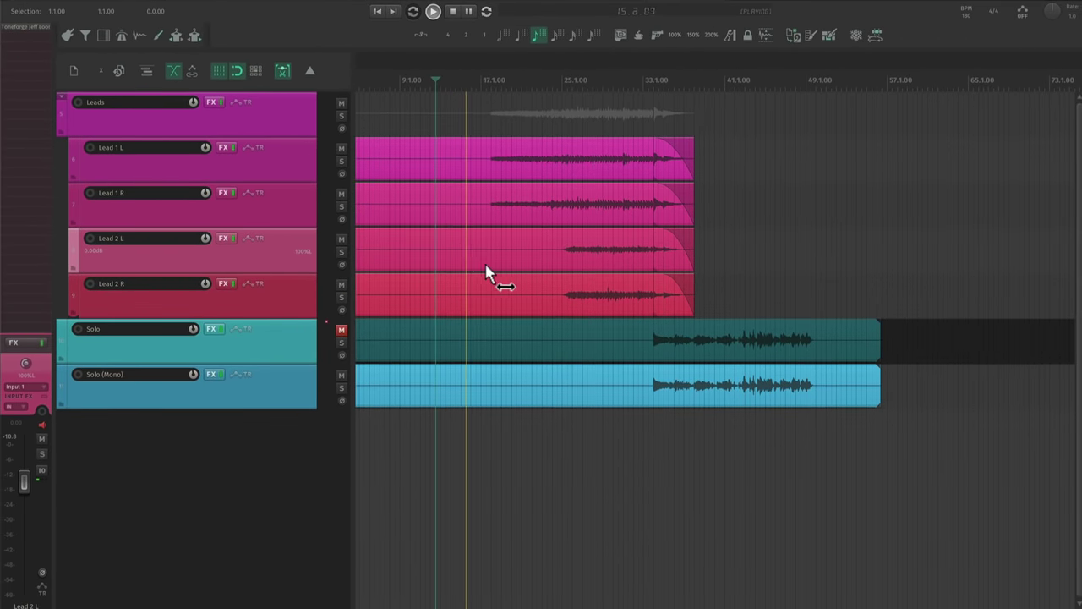
pyautogui.scroll(3, 495, 266)
pyautogui.hscroll(-3, 495, 279)
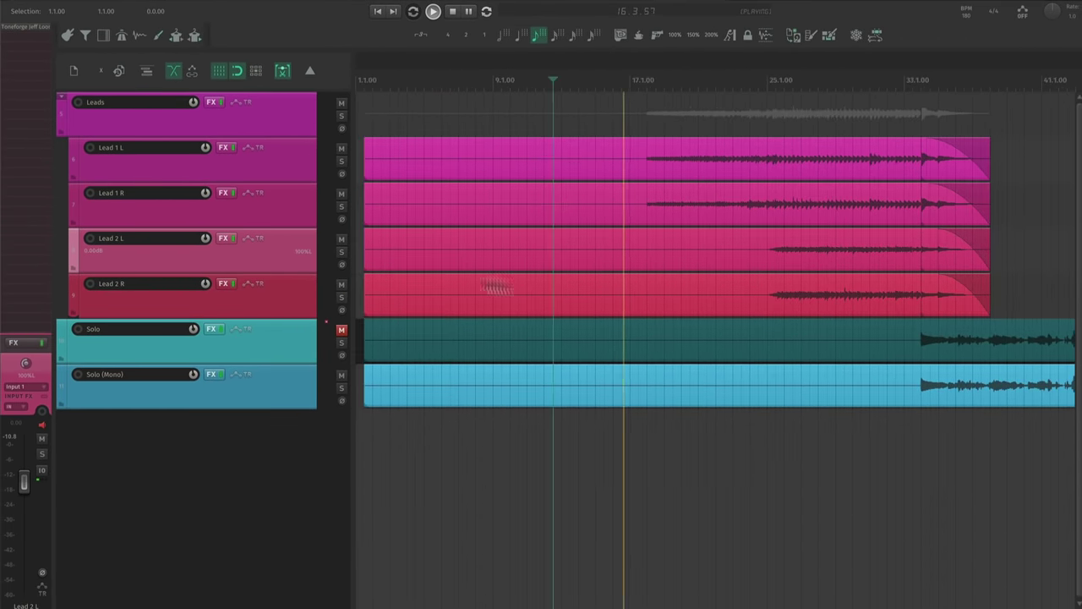
pyautogui.click(432, 251)
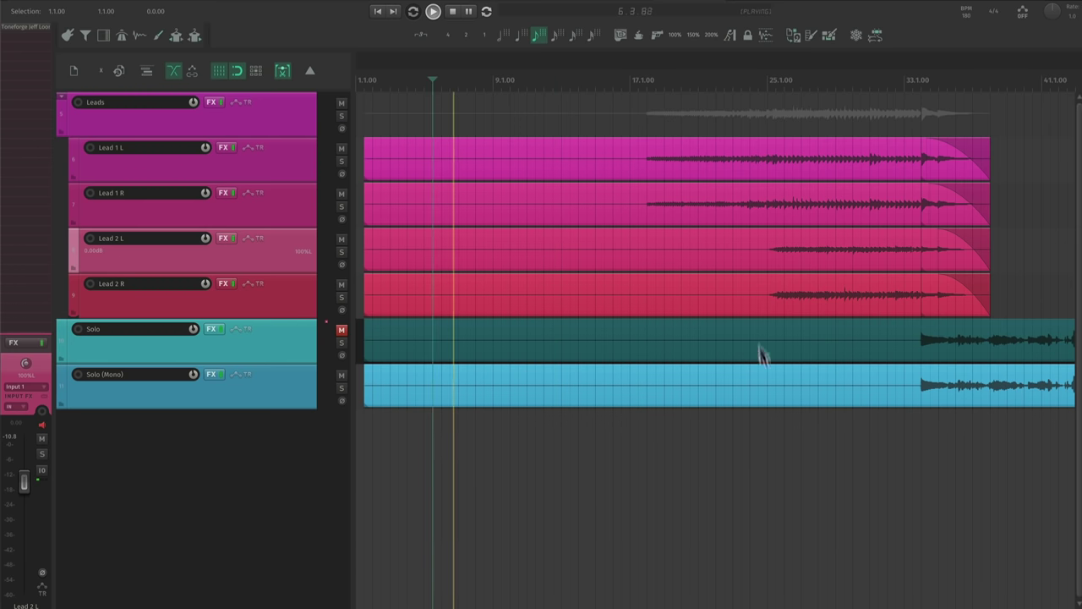
pyautogui.scroll(-5, 650, 282)
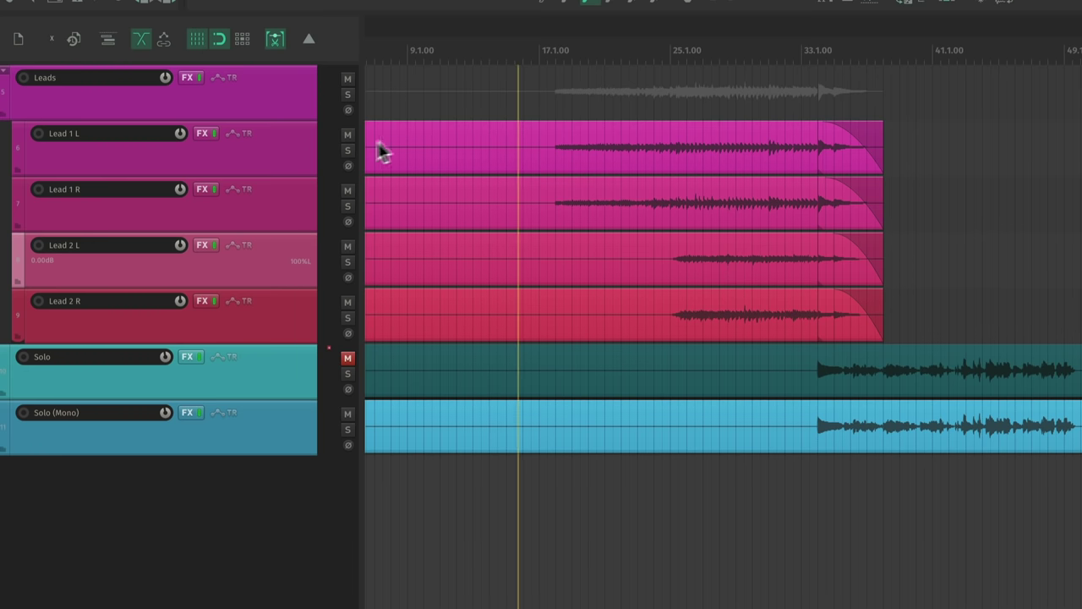
# Step: Compare the Toneforge amp tones of the Lead 1 L and Lead 2 L tracks during playback
pyautogui.click(306, 159)
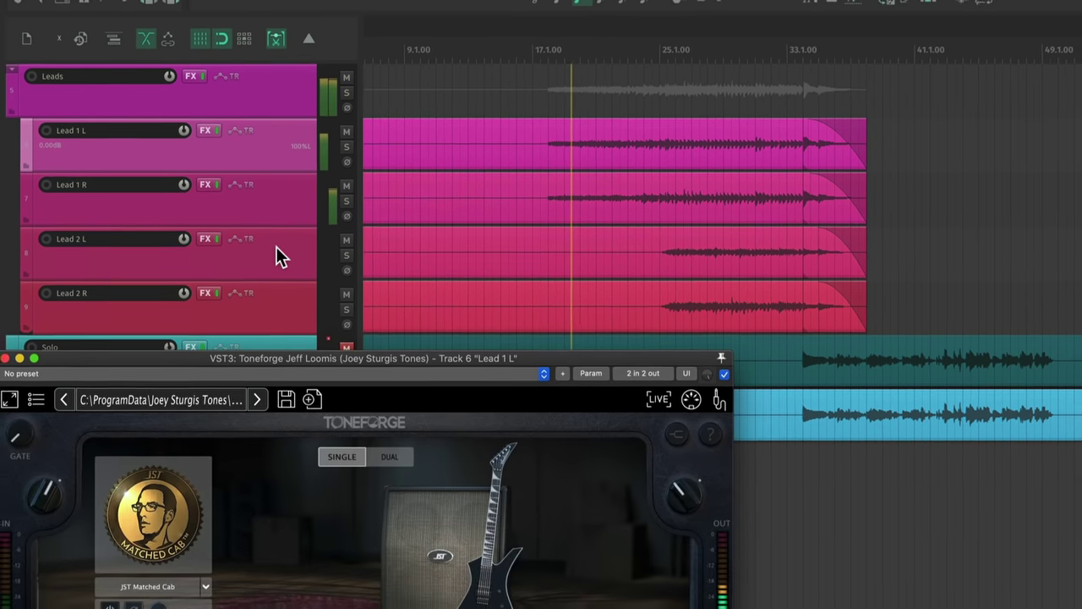
pyautogui.click(275, 246)
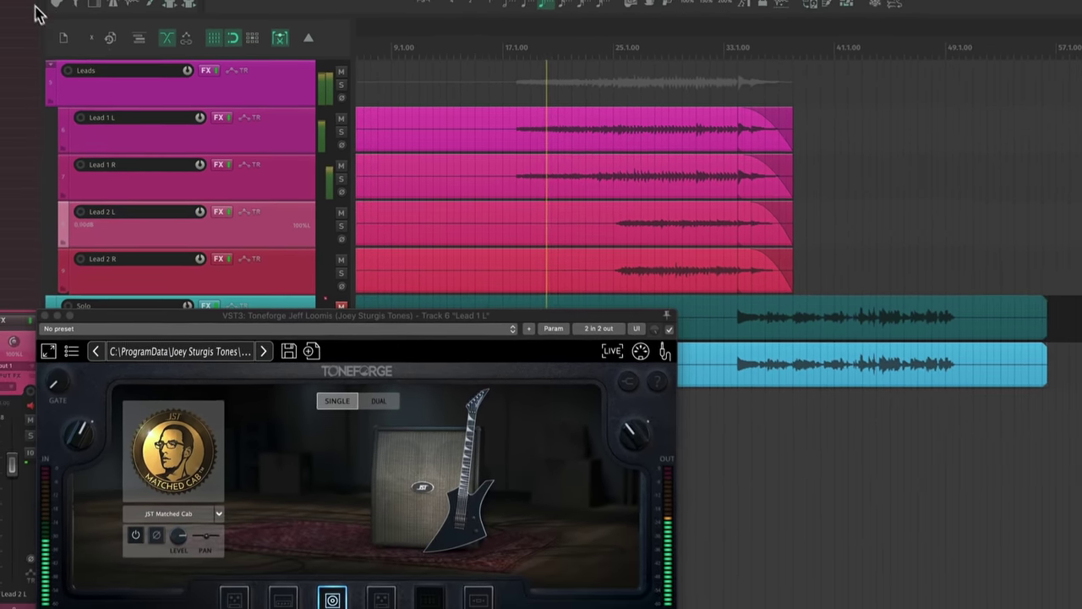
pyautogui.click(29, 4)
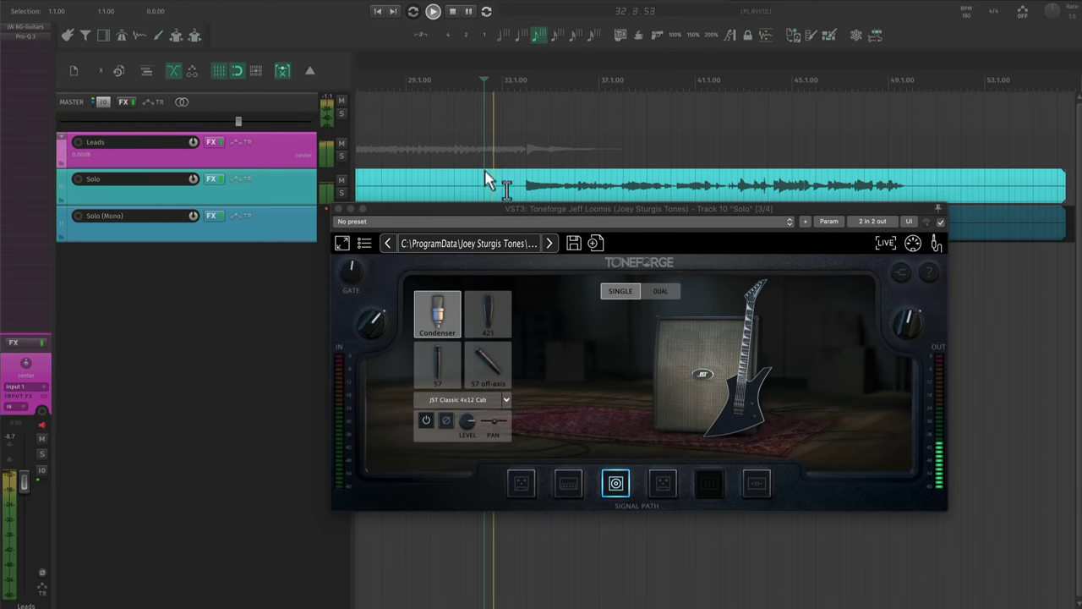
# Step: On the Solo track's JST Classic 4x12 Cab, try the 421 and 57 microphones and choose 57 off-axis
pyautogui.click(278, 196)
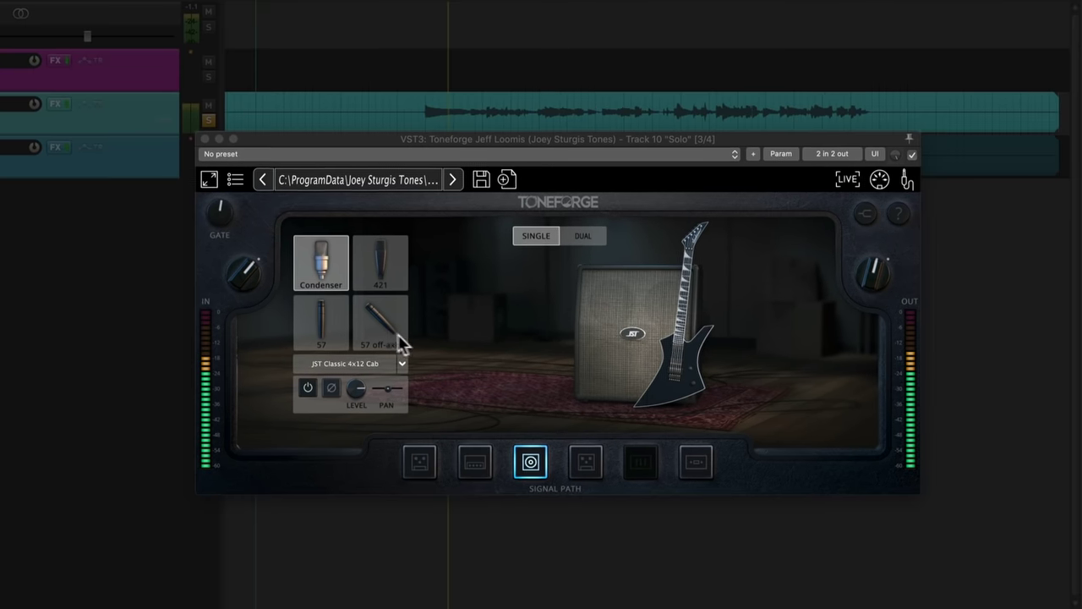
pyautogui.click(378, 328)
pyautogui.click(381, 273)
pyautogui.click(331, 314)
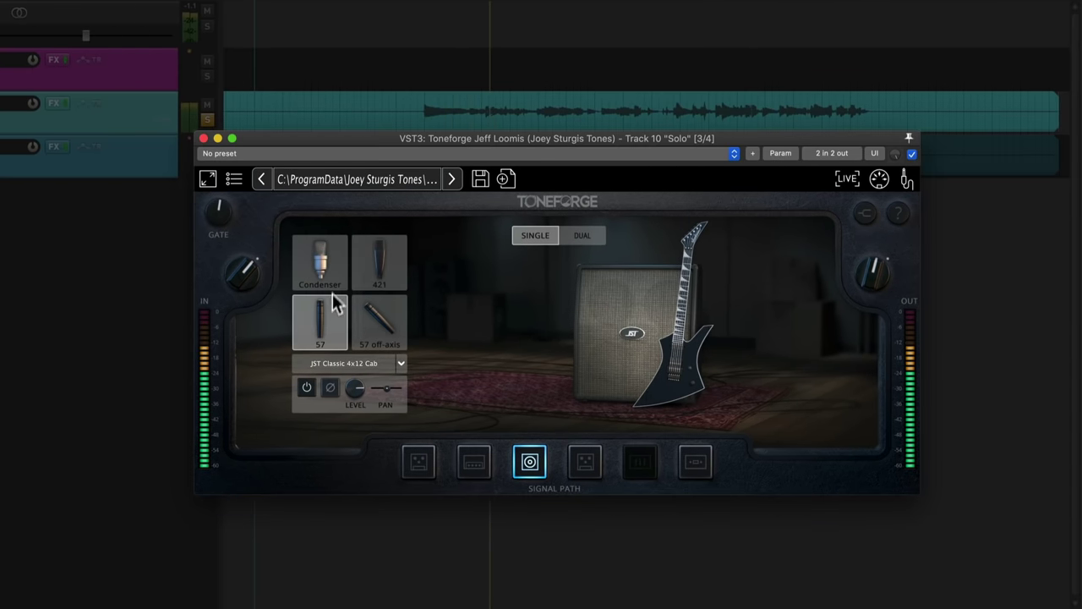
pyautogui.click(374, 323)
# Step: Switch the Solo amp's cabinets to Dual, pan the JST Classic cab fully left and try the Condenser, 421 and 57 microphones on it
pyautogui.click(582, 237)
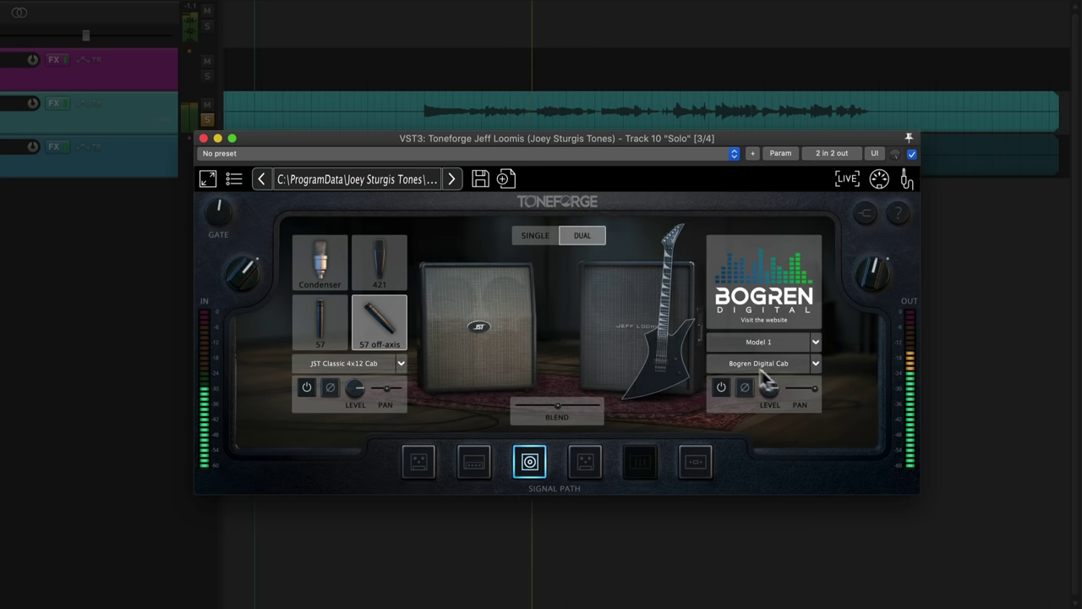
pyautogui.click(342, 283)
pyautogui.click(375, 278)
pyautogui.click(333, 327)
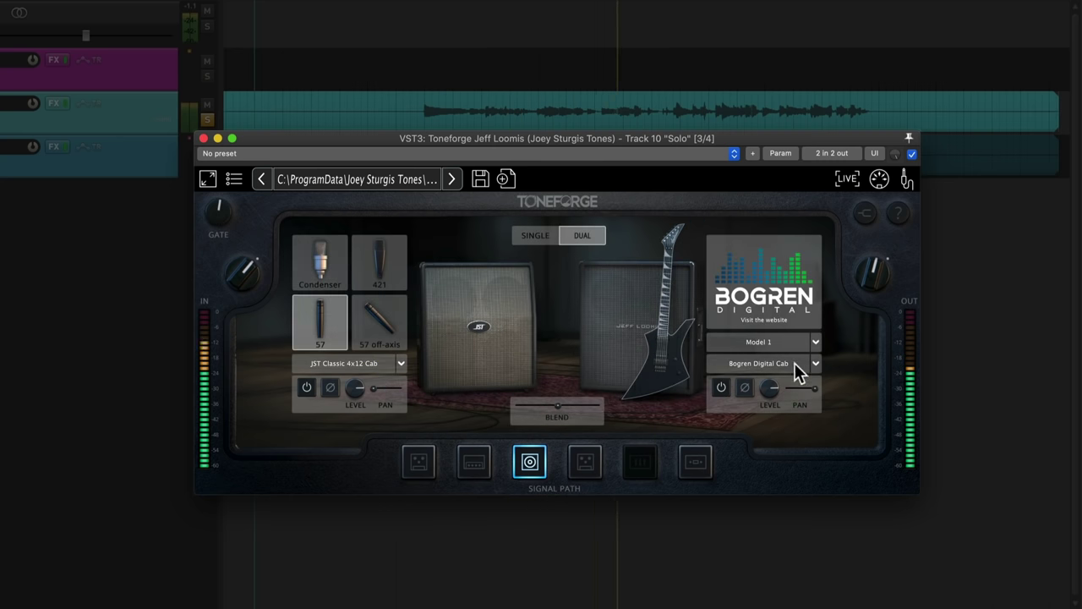
# Step: Set the Bogren Digital Cab to Model 3 after trying Model 2, and fine-tune its level
pyautogui.click(794, 363)
pyautogui.click(765, 385)
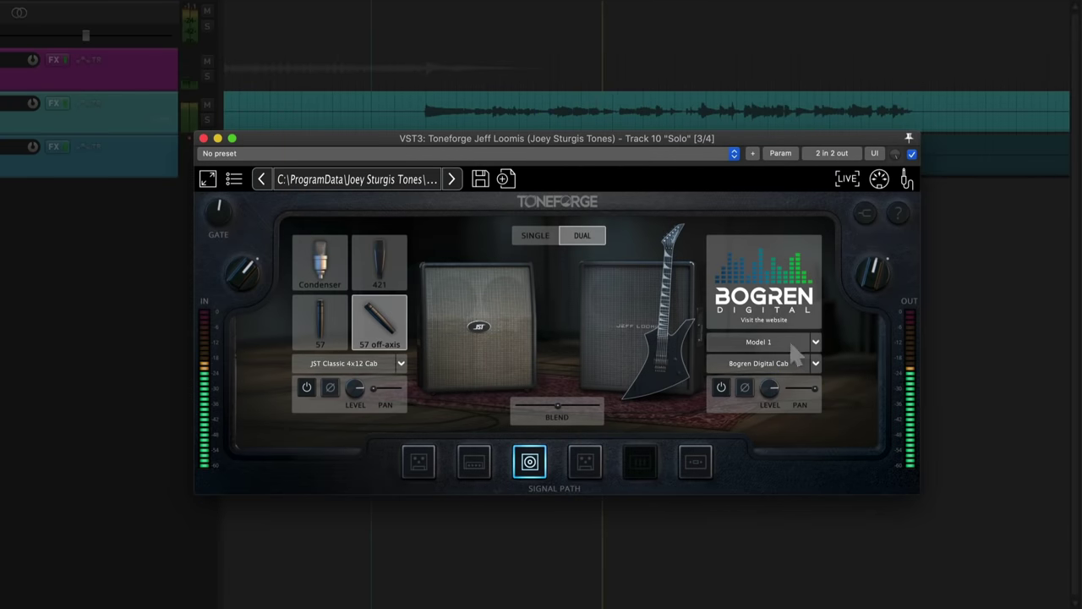
pyautogui.click(795, 351)
pyautogui.click(785, 370)
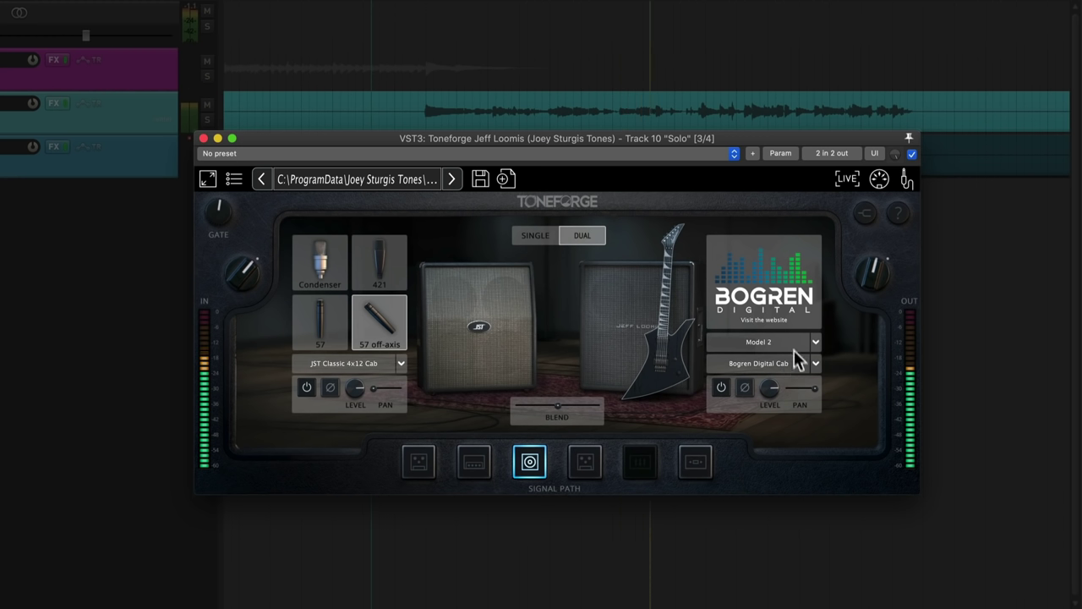
pyautogui.click(794, 350)
pyautogui.click(778, 380)
pyautogui.moveTo(769, 389)
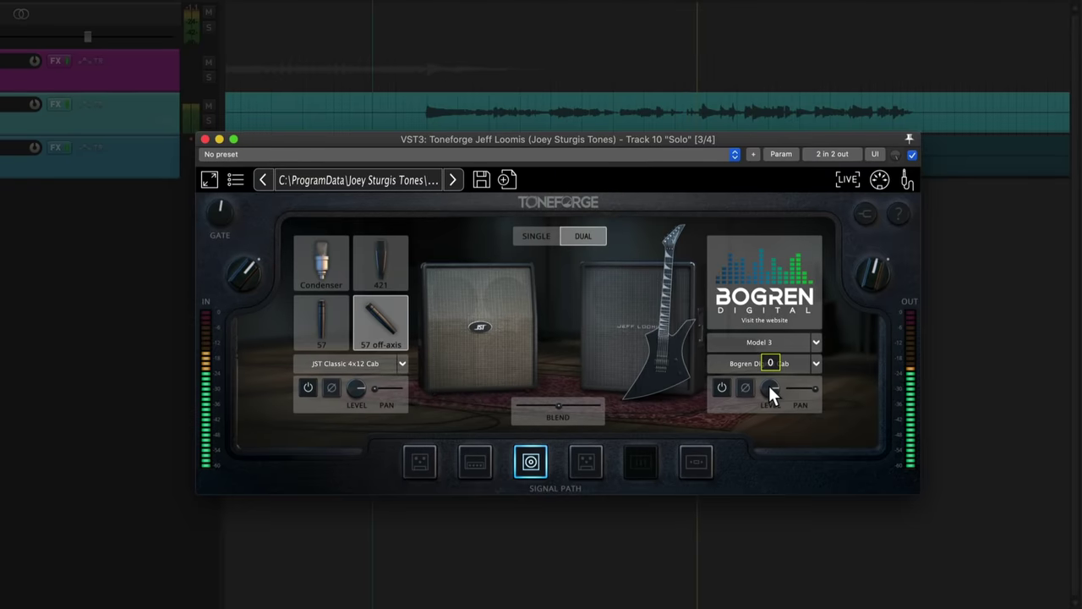
pyautogui.moveTo(769, 385); pyautogui.dragTo(769, 384)
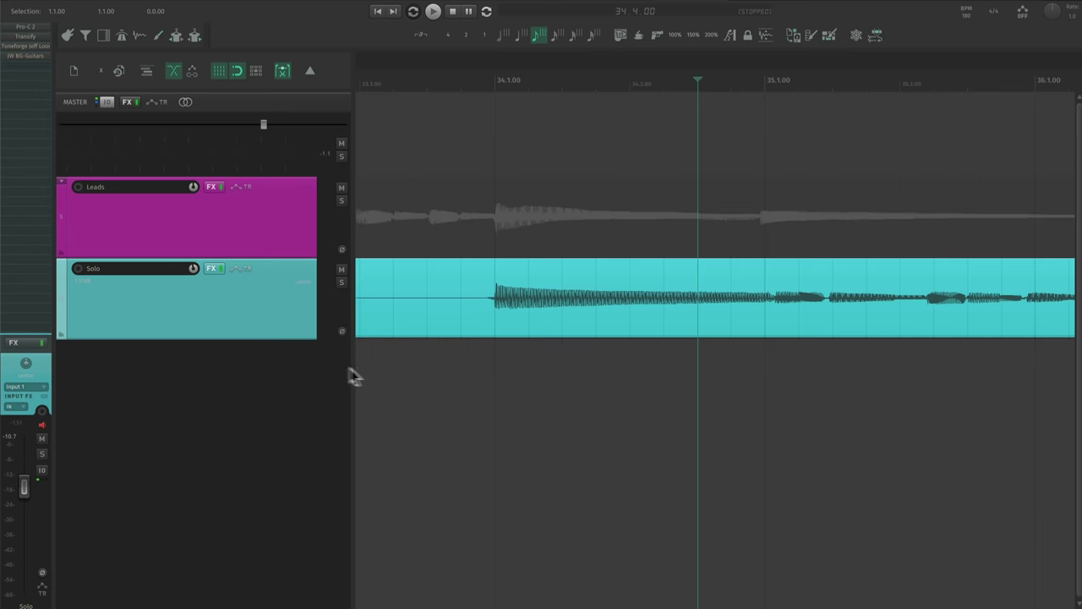
# Step: Duplicate the Solo track and shift the copy's audio item slightly later than the original
pyautogui.hotkey('ctrl', 'd')
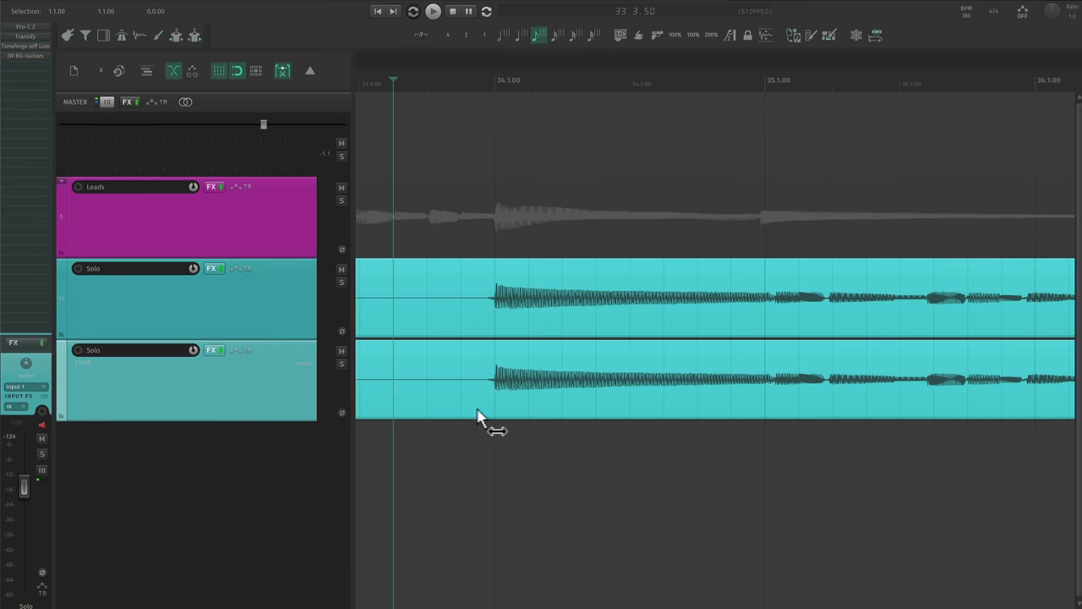
pyautogui.scroll(3, 505, 406)
pyautogui.moveTo(506, 408)
pyautogui.mouseDown()
pyautogui.moveTo(534, 417)
pyautogui.moveTo(525, 415)
pyautogui.mouseUp()
# Step: Play the original and the delayed Solo copy together from about bar 33, then stop playback
pyautogui.press('space')
pyautogui.scroll(-2, 525, 415)
pyautogui.scroll(-3, 525, 414)
pyautogui.scroll(2, 668, 389)
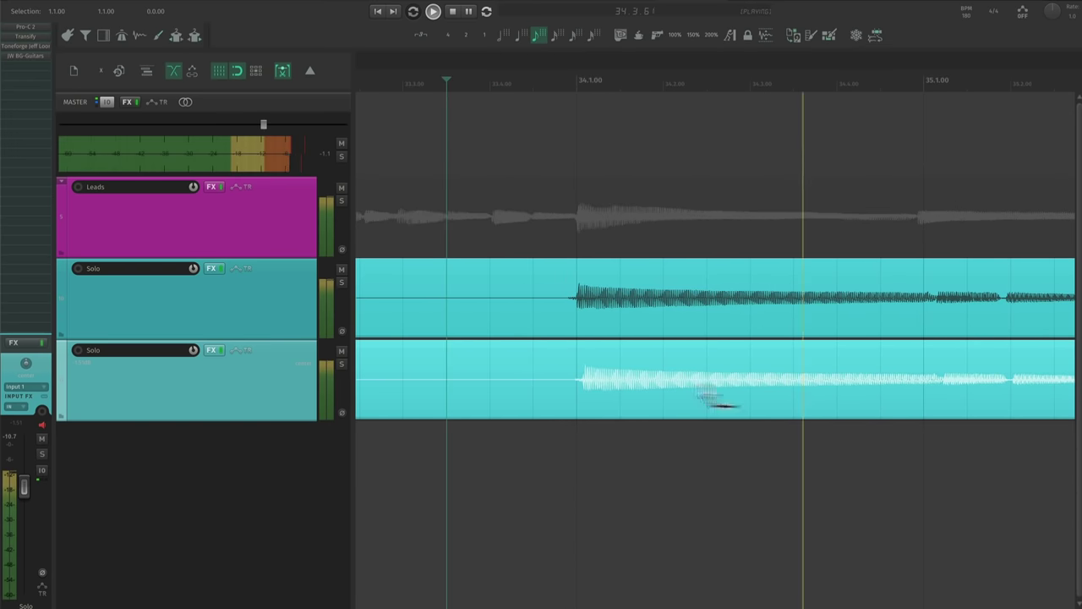
pyautogui.scroll(-5, 512, 404)
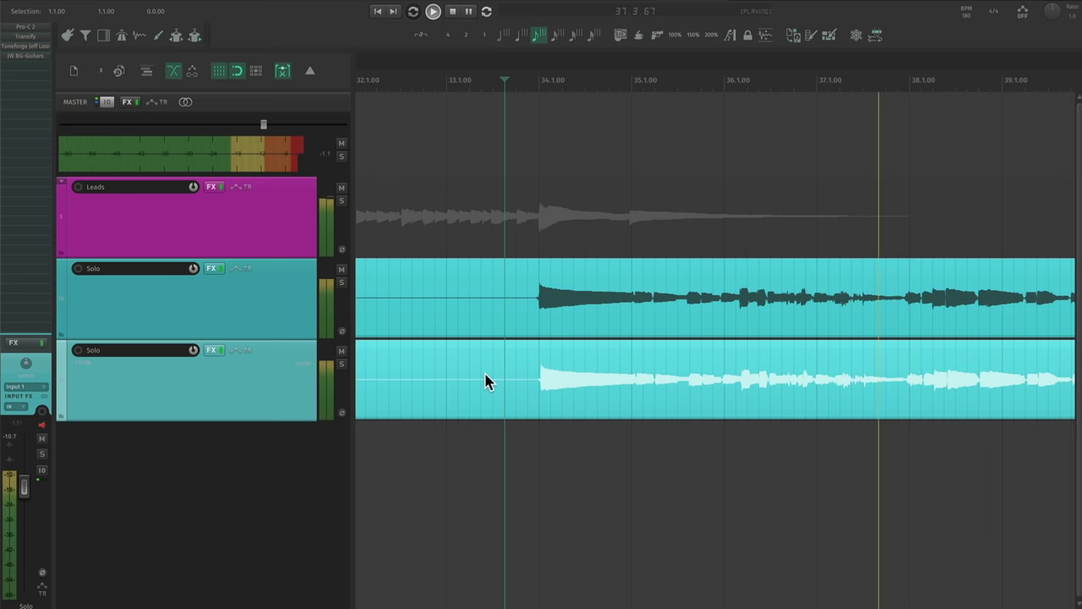
pyautogui.scroll(-1, 483, 379)
pyautogui.press('space')
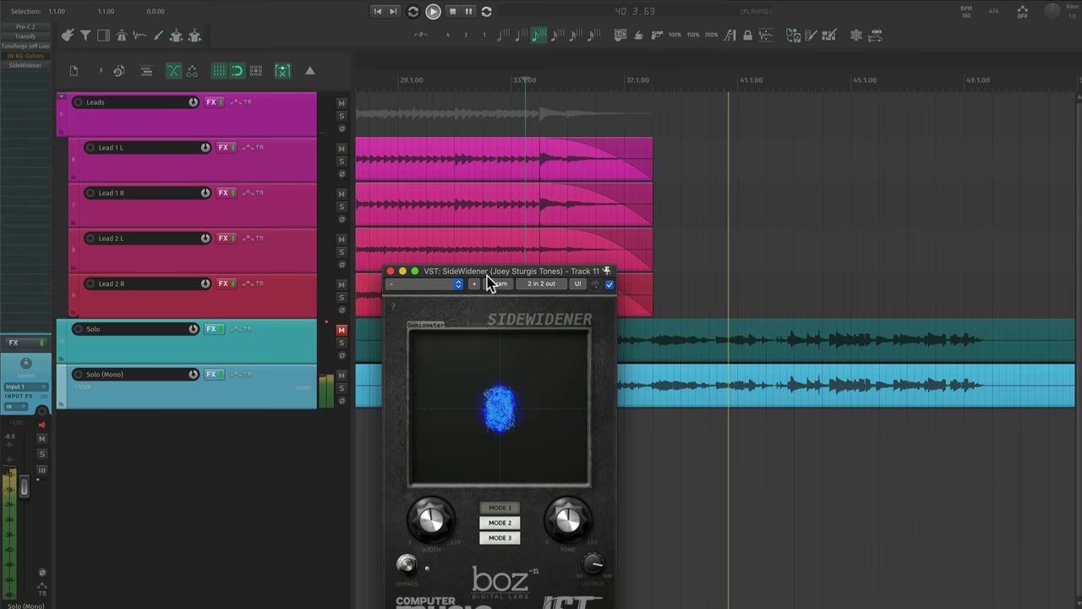
# Step: Adjust the SideWidener's width on the Solo (Mono) track and raise that track's volume slightly
pyautogui.moveTo(490, 283); pyautogui.dragTo(518, 138)
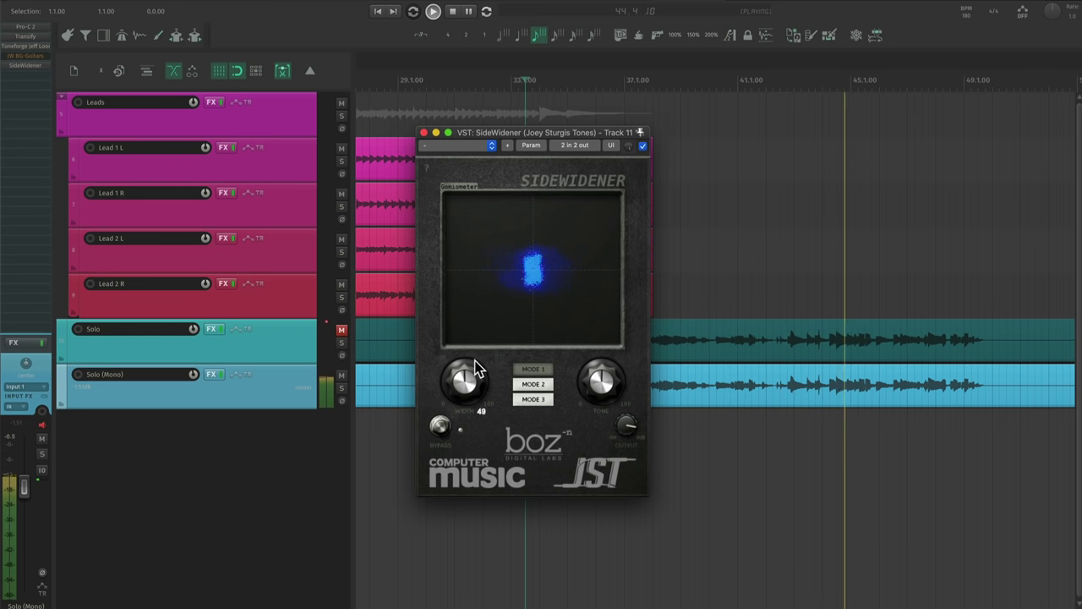
pyautogui.moveTo(24, 487); pyautogui.dragTo(23, 482)
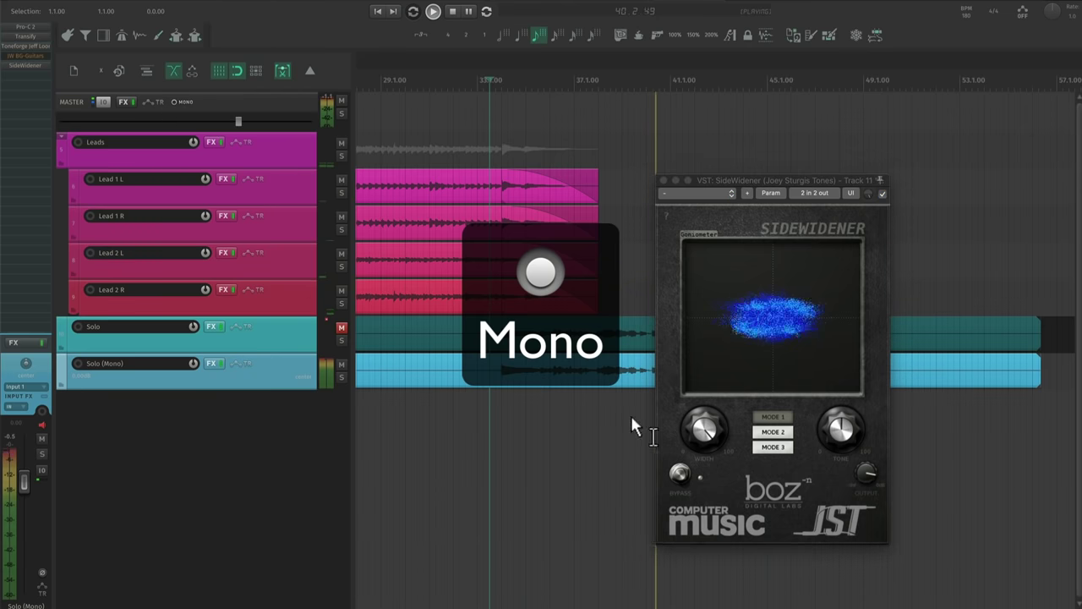
# Step: Vary the SideWidener's width while comparing the master output in mono and in stereo
pyautogui.click(702, 416)
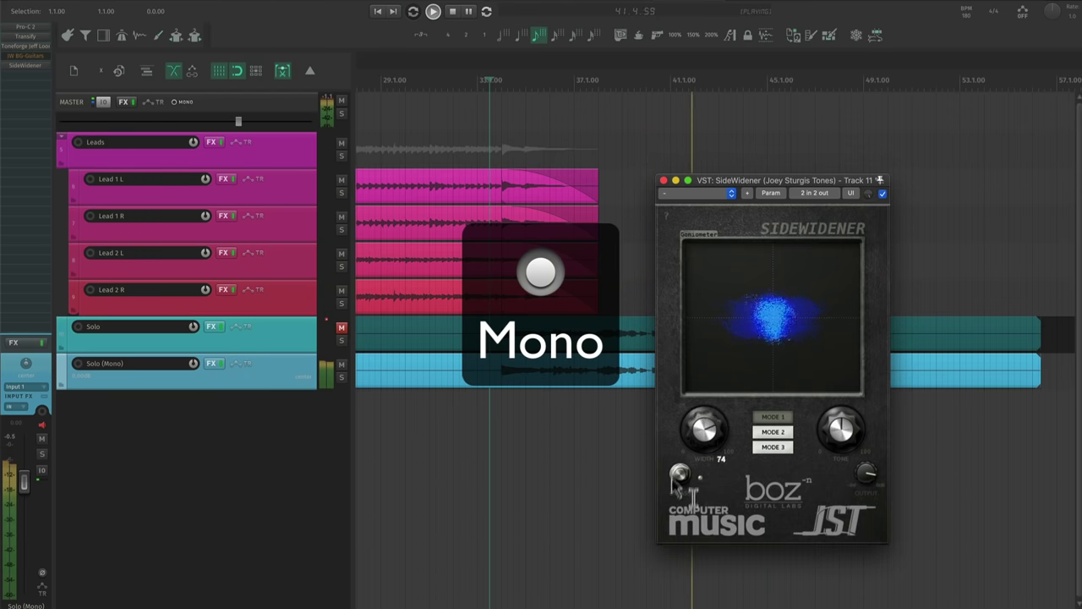
pyautogui.click(175, 102)
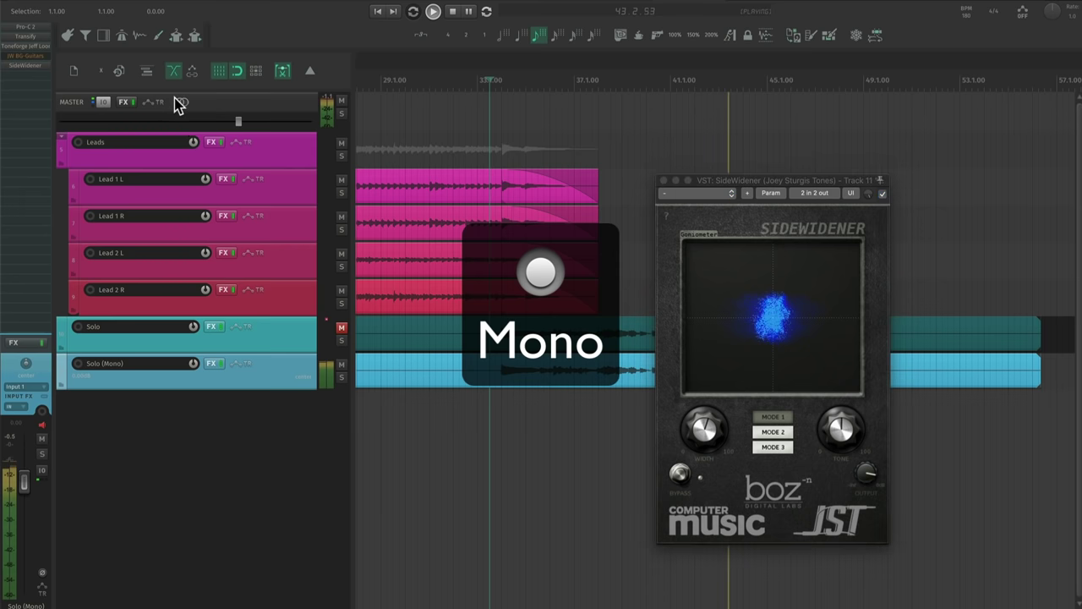
pyautogui.click(693, 442)
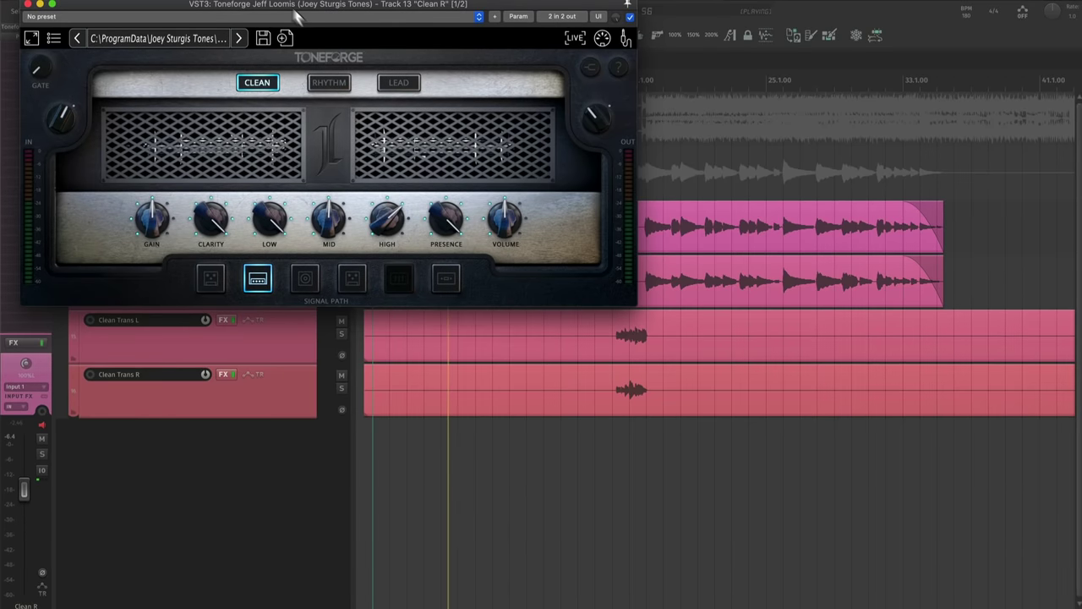
# Step: Move the Clean R Toneforge window below the tracks and hide the INST track from the arrangement
pyautogui.moveTo(294, 11); pyautogui.dragTo(631, 324)
pyautogui.scroll(-2, 605, 269)
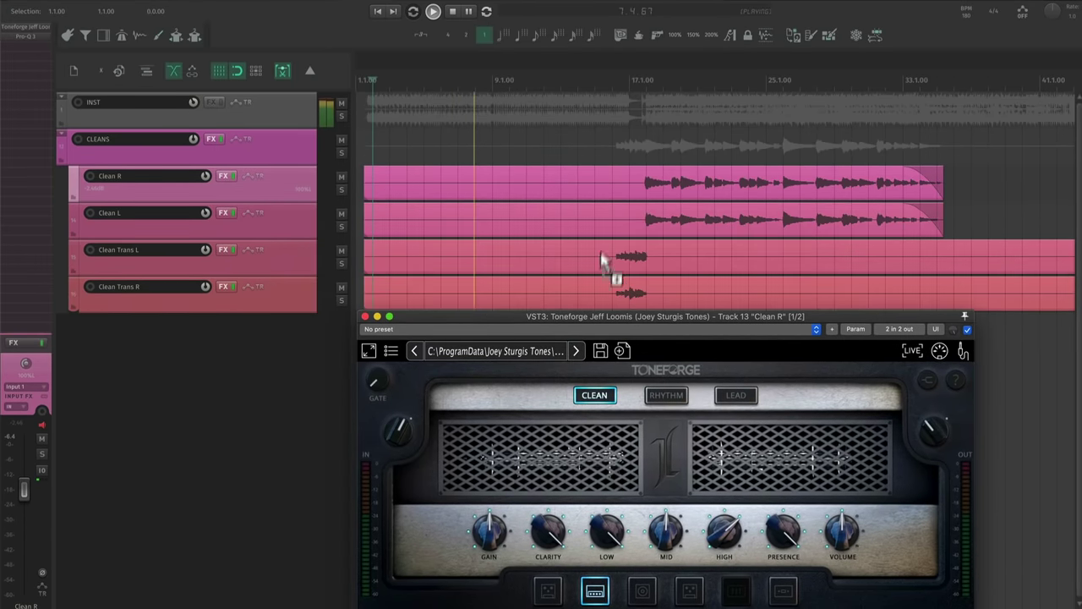
pyautogui.click(298, 117)
pyautogui.click(103, 36)
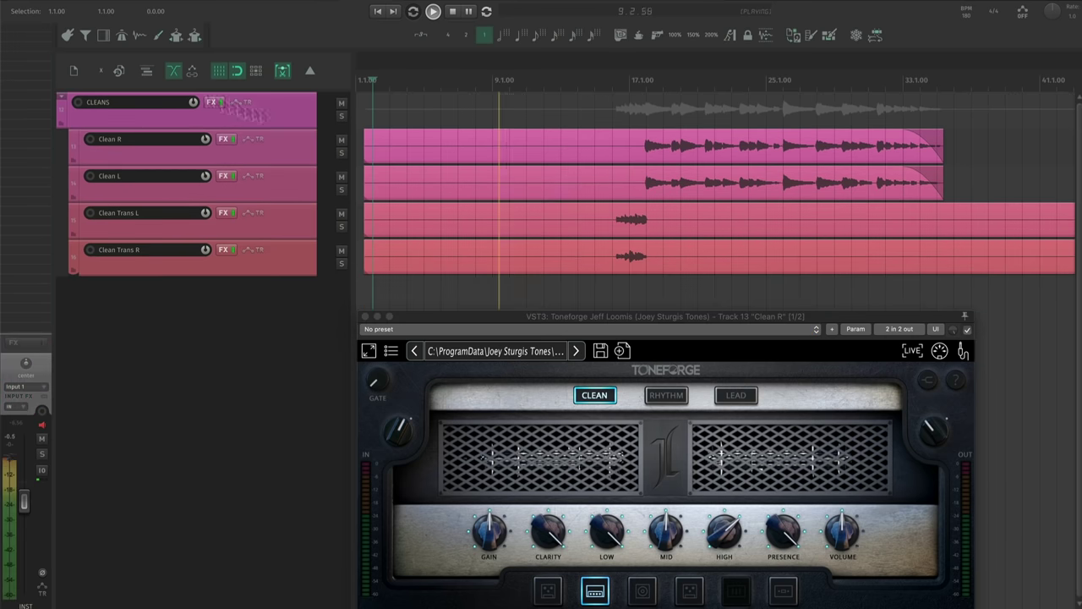
# Step: Follow playback of the Clean Trans and Clean guitar parts from about bar 13 to bar 28
pyautogui.scroll(3, 600, 173)
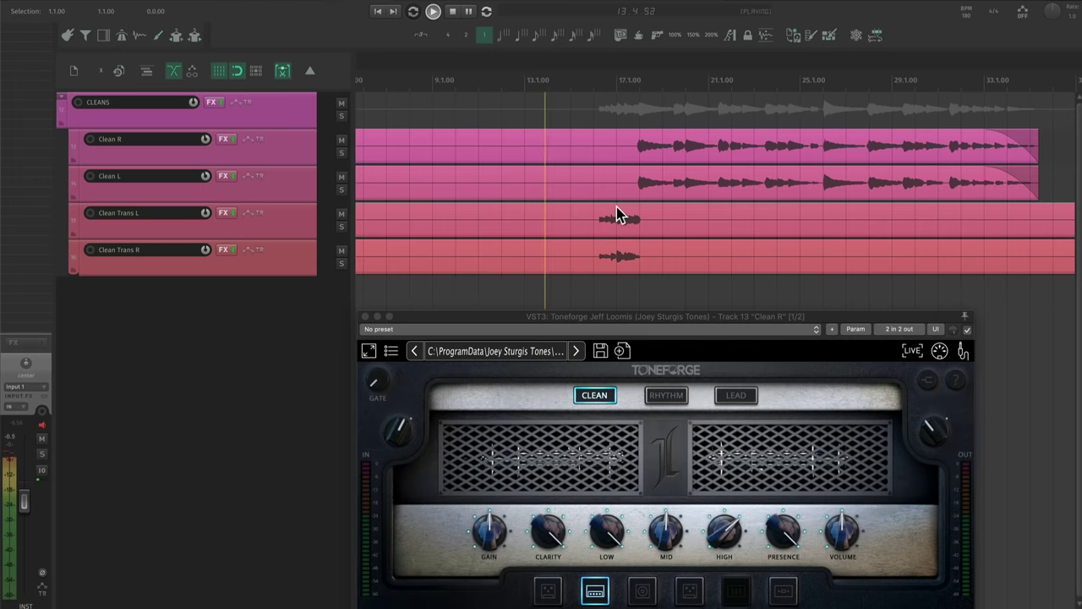
pyautogui.scroll(2, 701, 188)
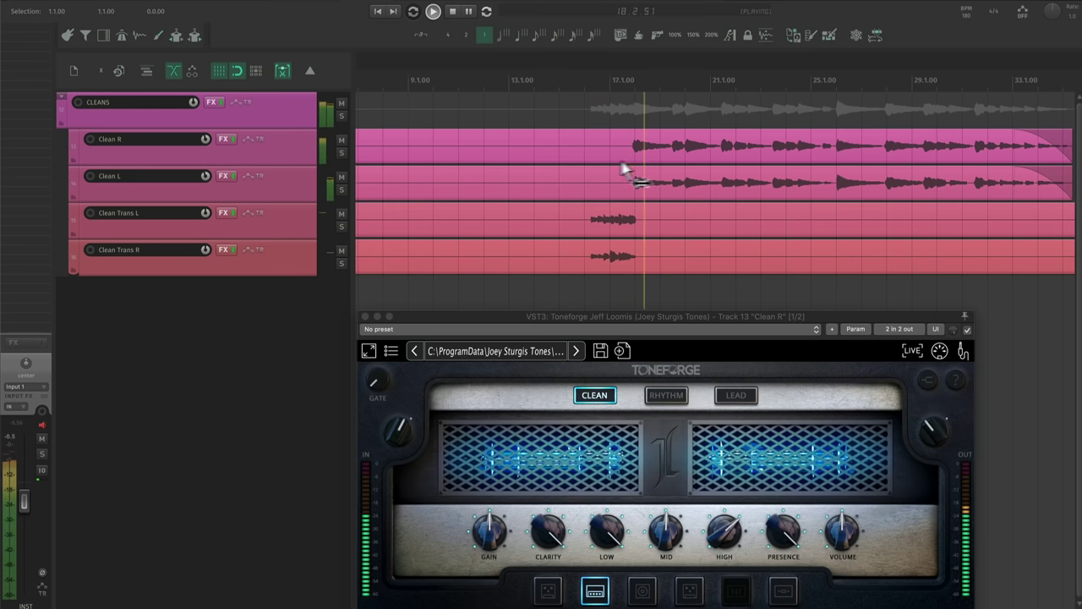
pyautogui.scroll(2, 732, 184)
pyautogui.moveTo(732, 183); pyautogui.dragTo(511, 196)
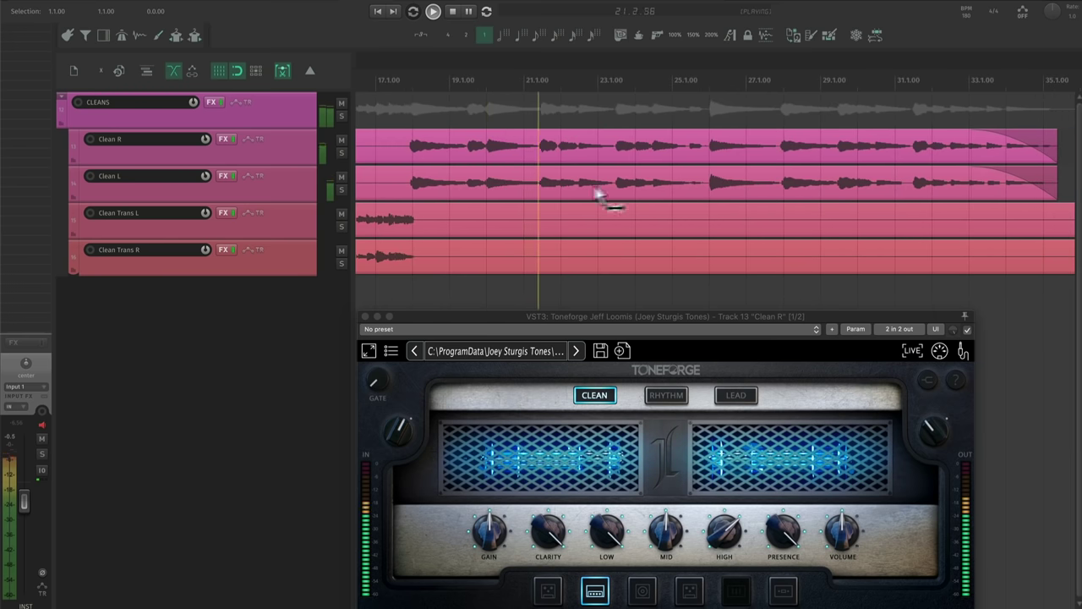
pyautogui.scroll(-1, 627, 205)
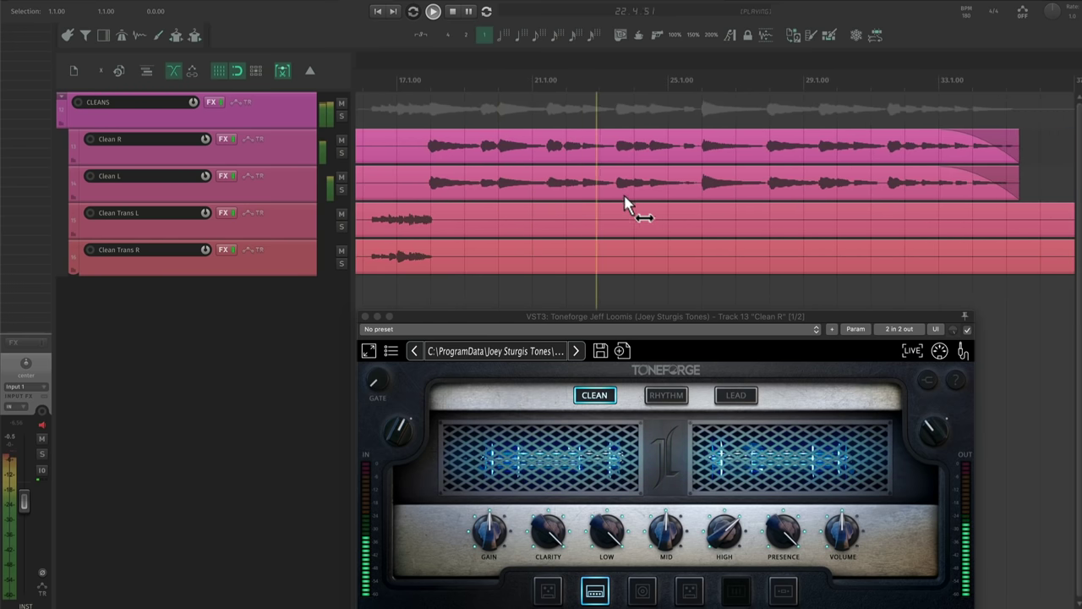
pyautogui.scroll(-1, 627, 190)
pyautogui.scroll(-5, 627, 183)
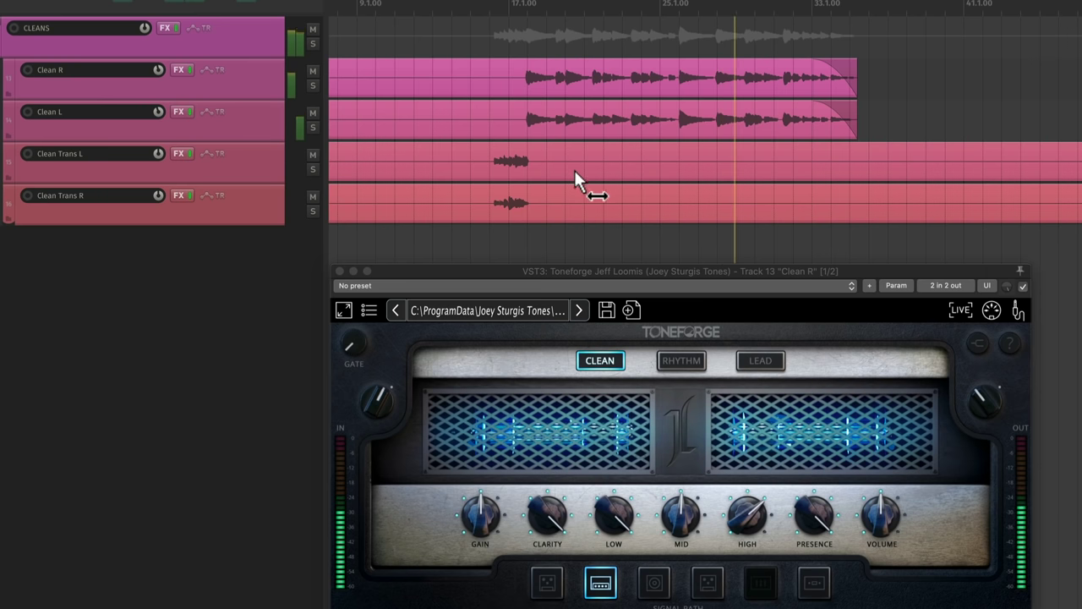
# Step: Solo the Clean R and Clean L tracks to hear them without the Clean Trans layers
pyautogui.moveTo(313, 85); pyautogui.dragTo(315, 129)
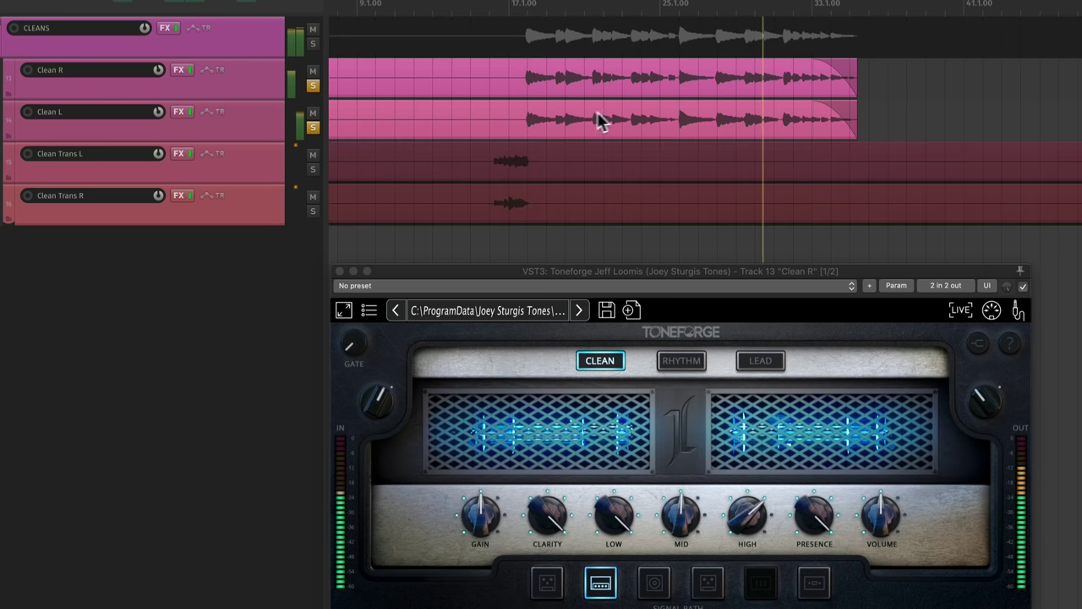
pyautogui.scroll(1, 848, 105)
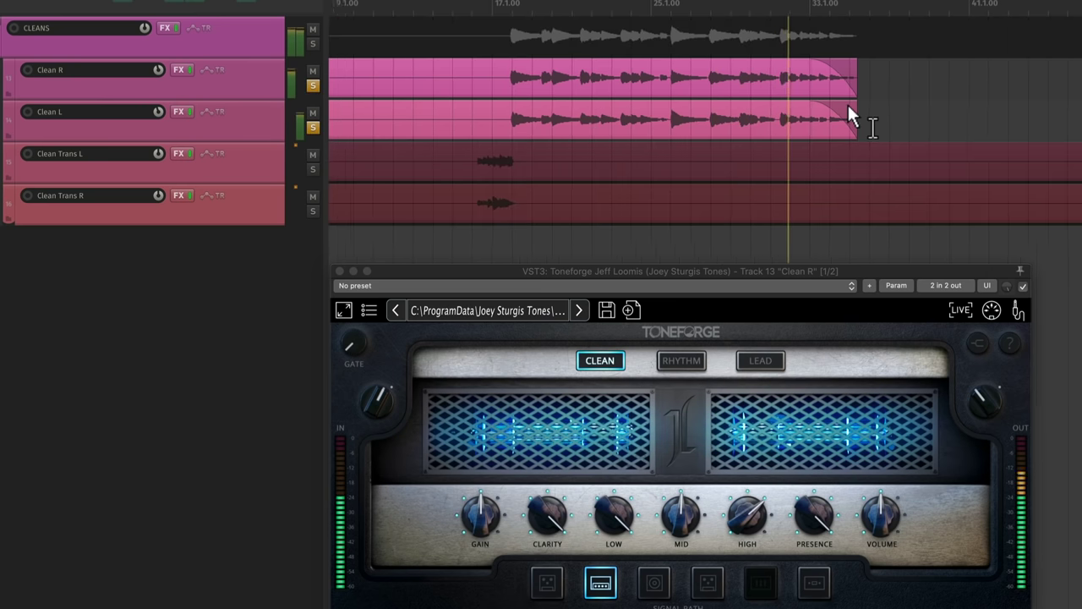
pyautogui.scroll(1, 848, 108)
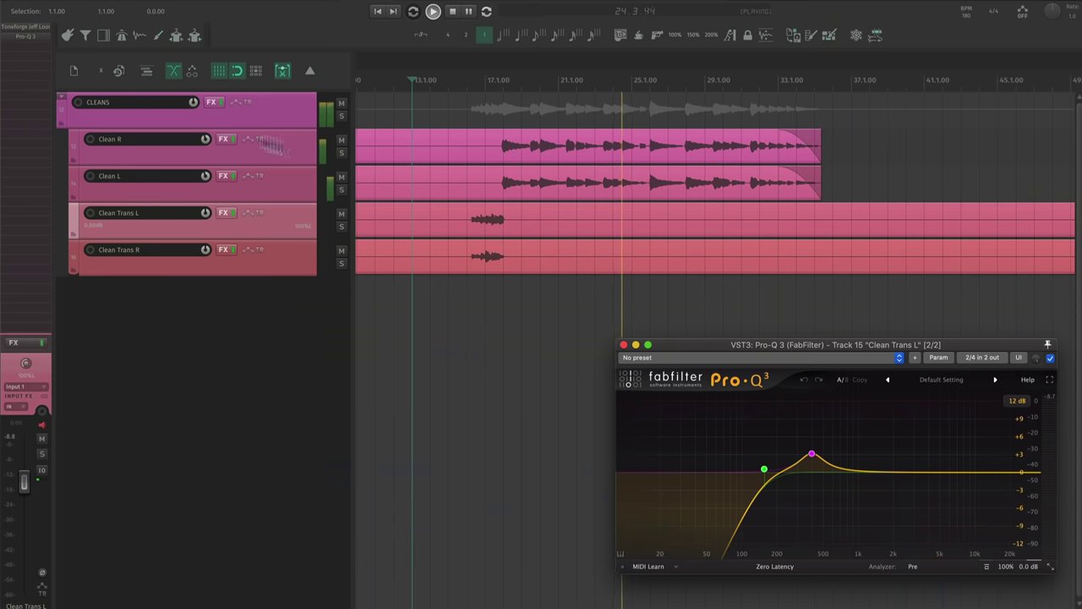
# Step: Open the Clean R track's Pro-Q 3 equalizer, shrink its window and place it beside the Clean Trans L equalizer
pyautogui.click(273, 159)
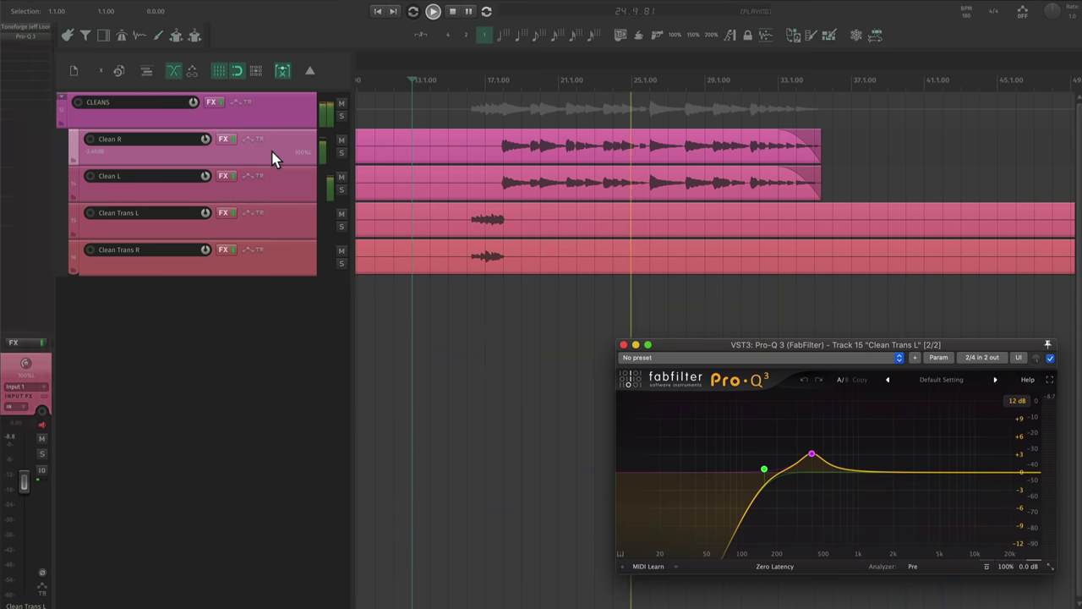
pyautogui.click(43, 37)
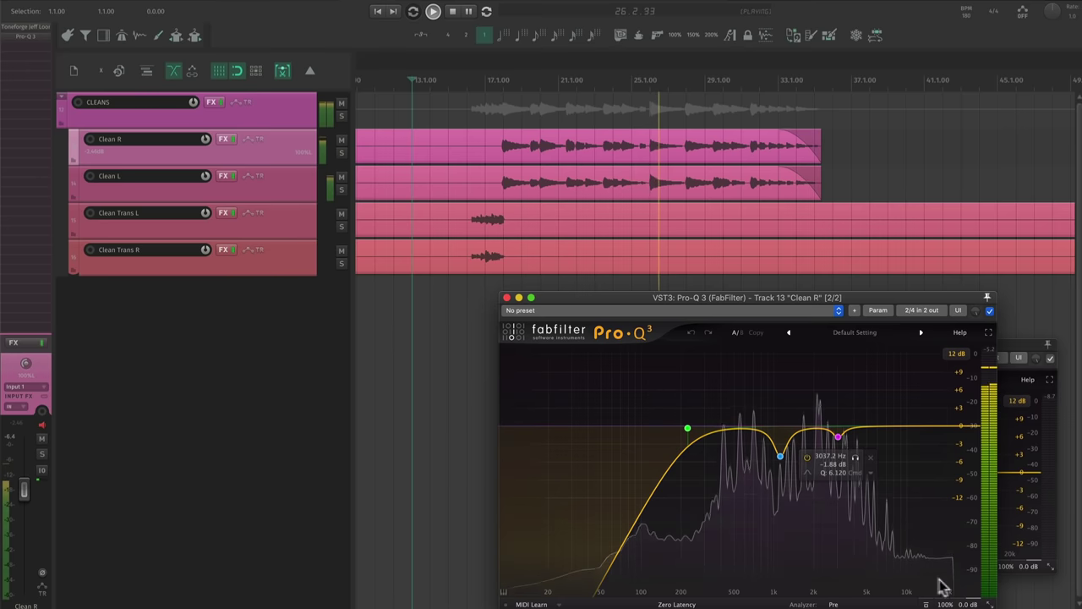
pyautogui.moveTo(987, 549); pyautogui.dragTo(977, 523)
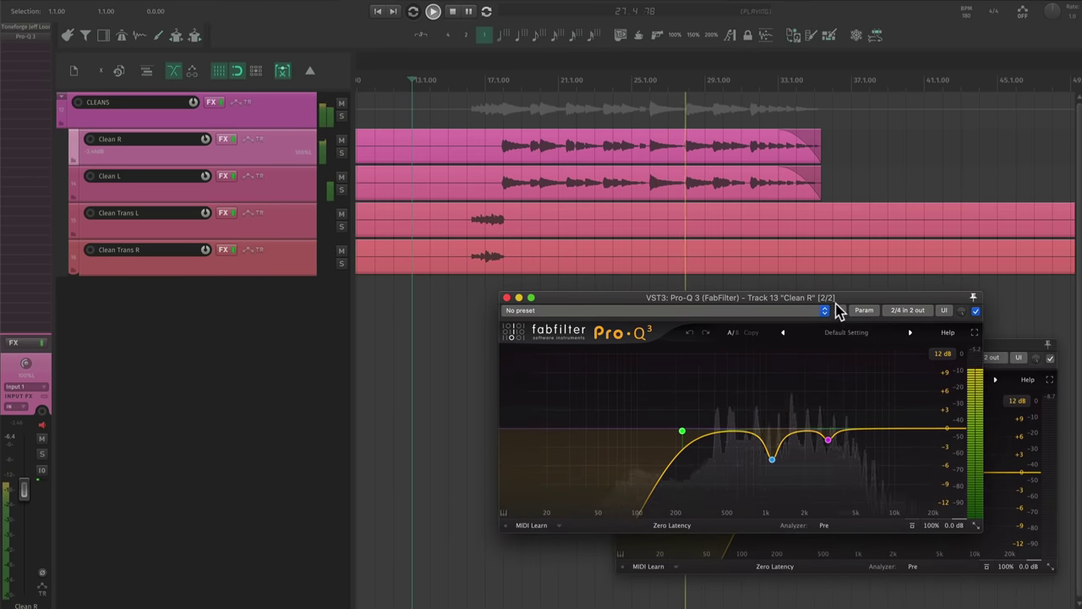
pyautogui.moveTo(836, 304); pyautogui.dragTo(469, 353)
# Step: Play the clean guitars from bar 14 and compare the Clean R and Clean Trans L equalizer curves during the transition
pyautogui.click(427, 297)
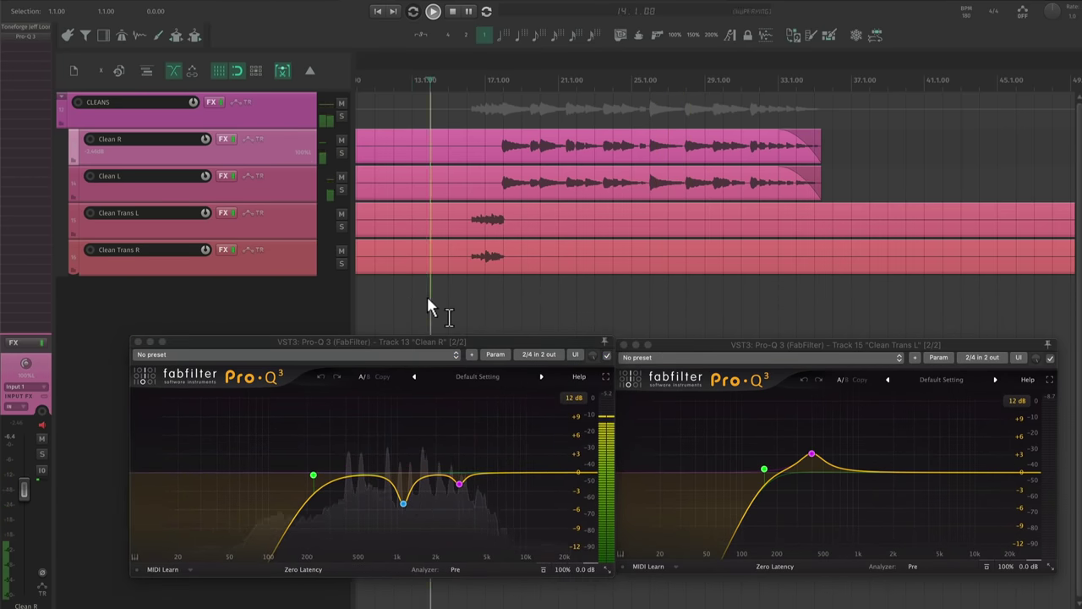
pyautogui.press('space')
pyautogui.scroll(1, 392, 308)
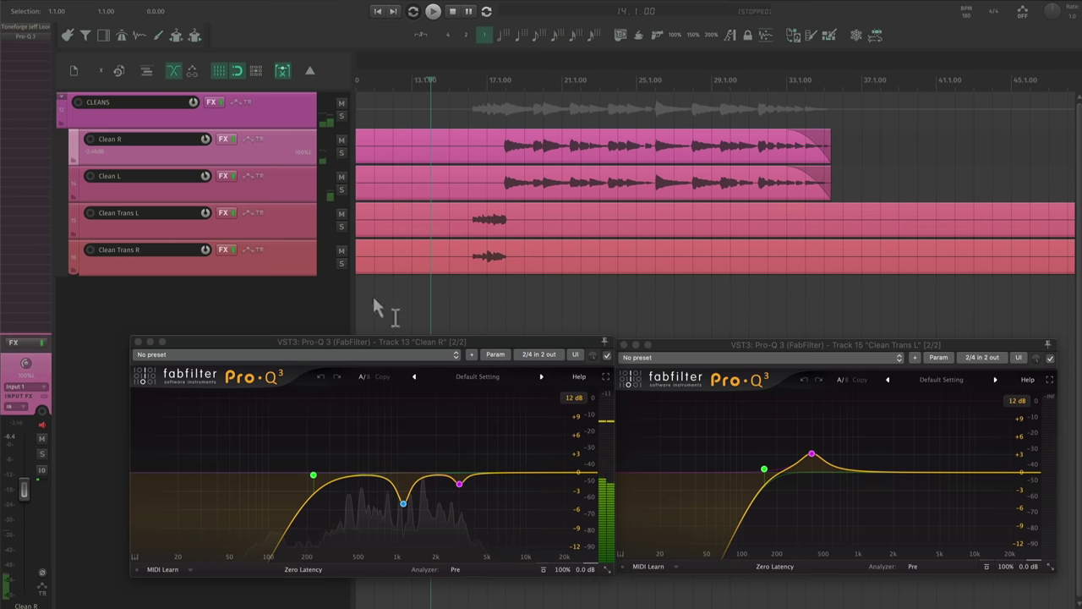
pyautogui.click(374, 298)
pyautogui.moveTo(422, 303); pyautogui.dragTo(633, 303)
pyautogui.scroll(-1, 487, 300)
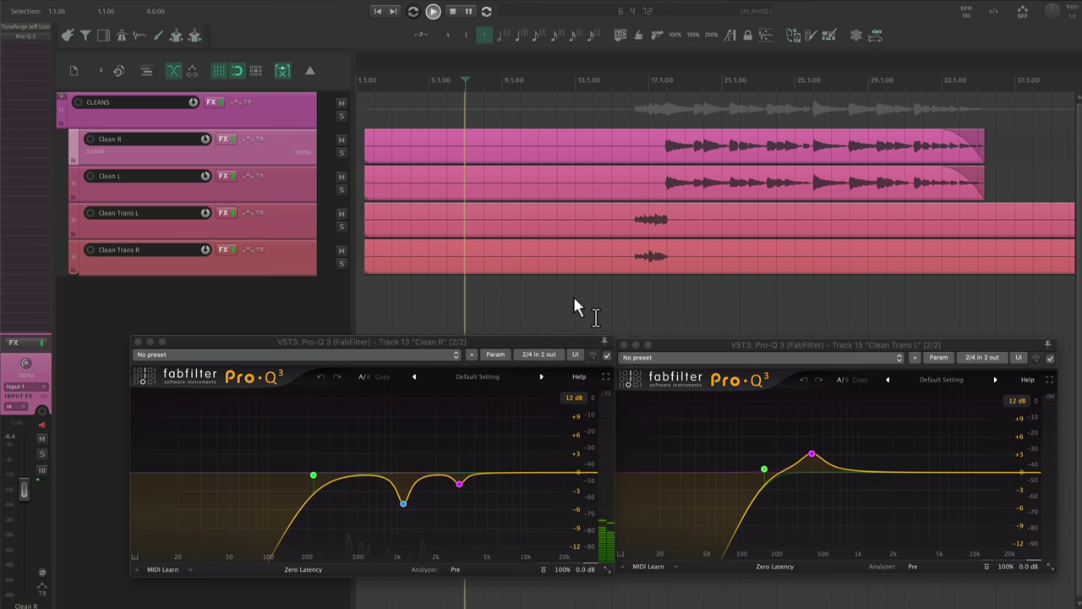
pyautogui.scroll(3, 664, 300)
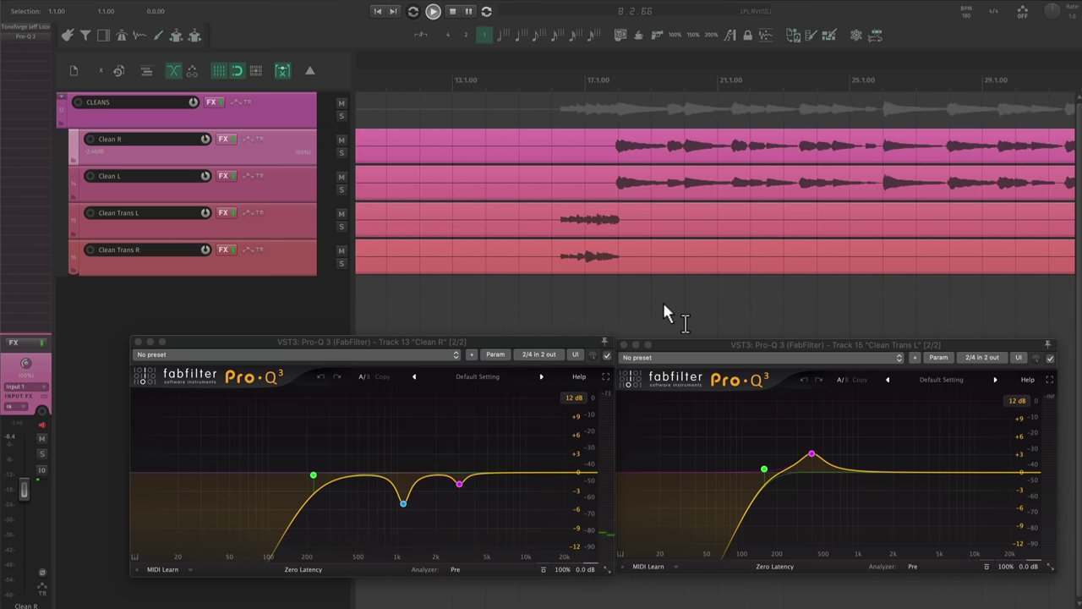
pyautogui.click(497, 298)
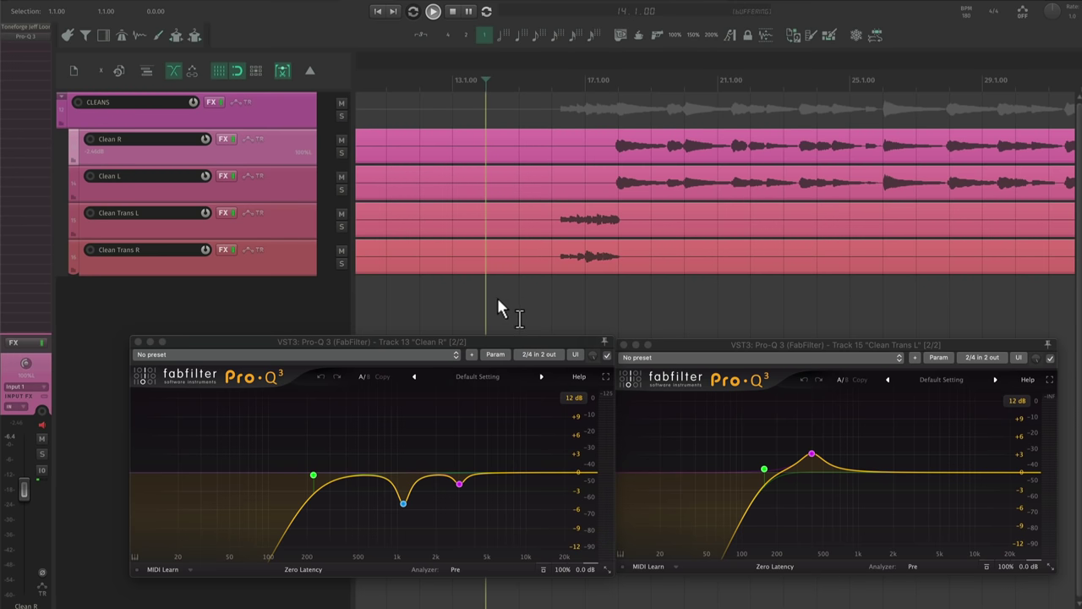
pyautogui.scroll(2, 642, 313)
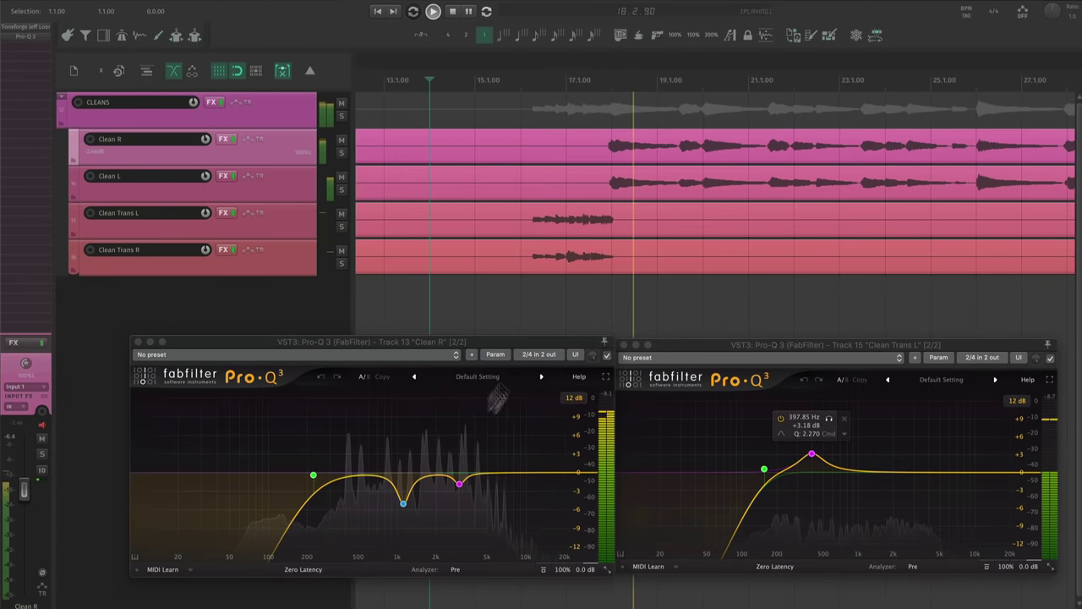
pyautogui.scroll(-2, 508, 310)
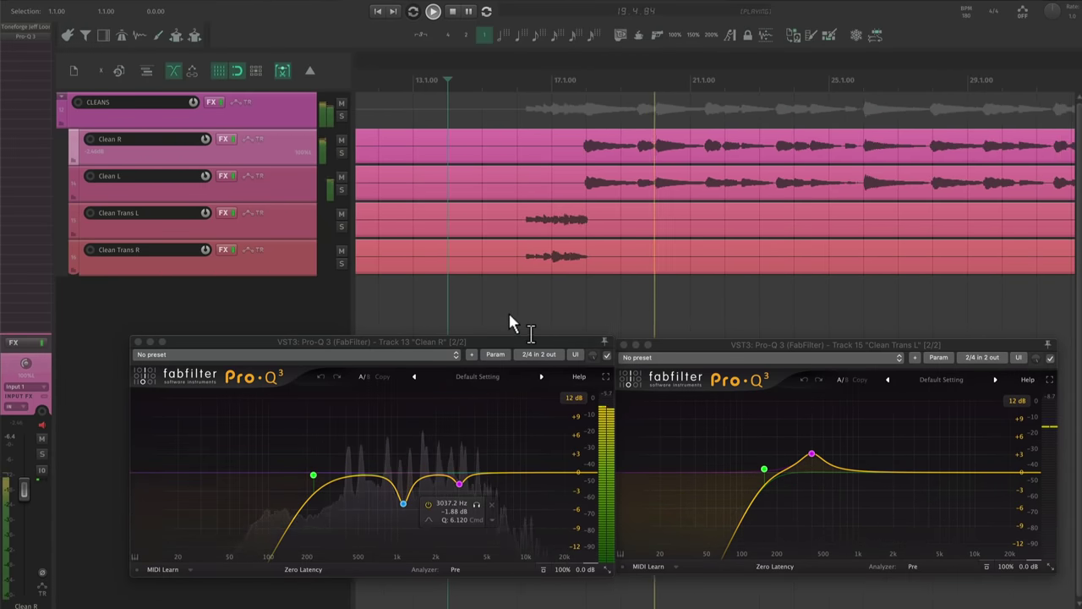
pyautogui.scroll(-1, 693, 262)
pyautogui.moveTo(800, 266); pyautogui.dragTo(646, 266)
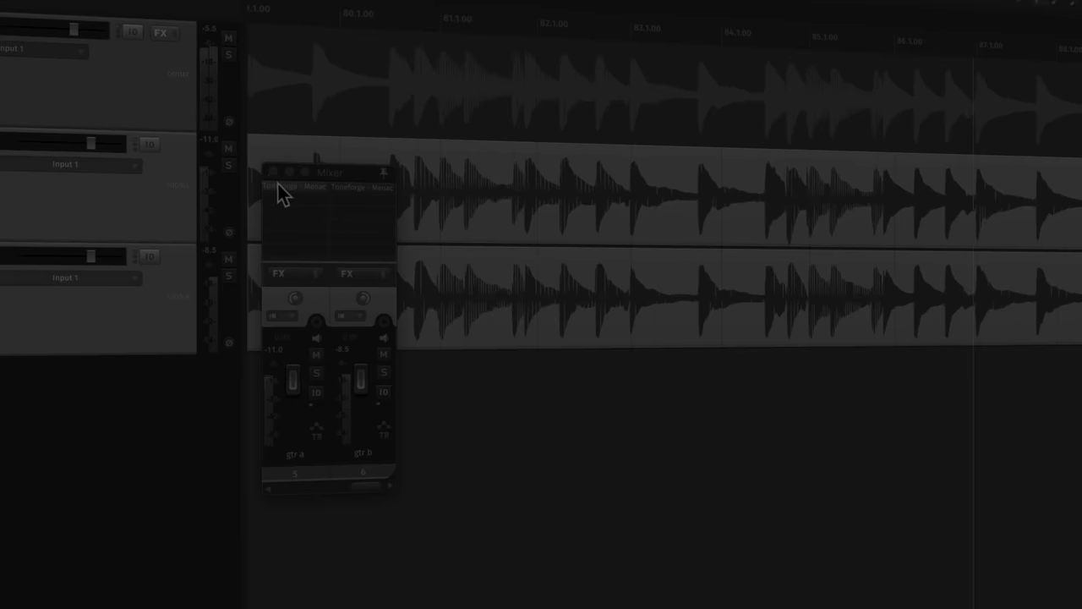
# Step: Open the Toneforge Menace windows of gtr a and gtr b from the mixer and close the mixer
pyautogui.click(277, 183)
pyautogui.click(349, 186)
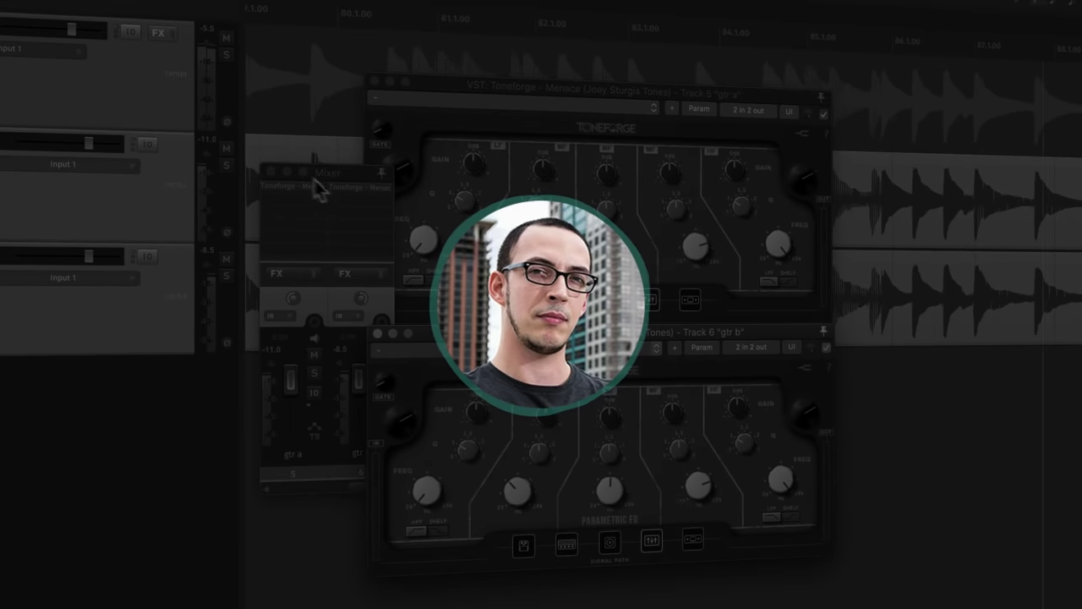
pyautogui.click(270, 171)
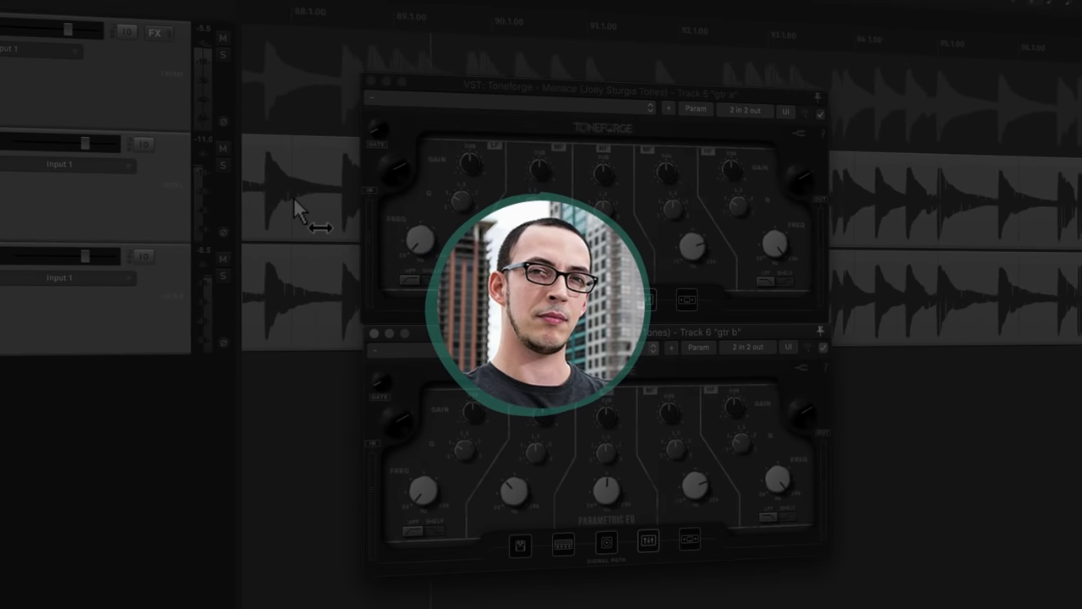